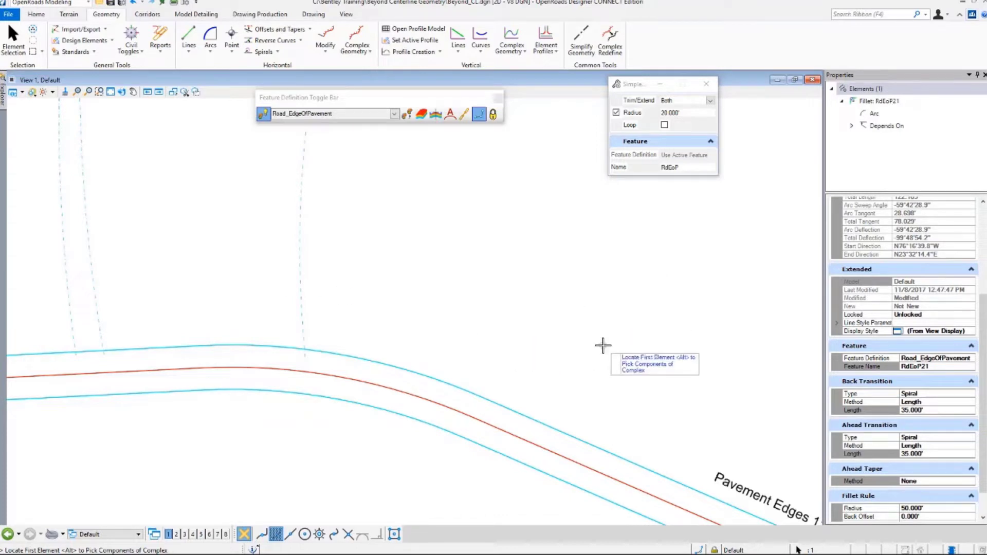
Start a By Angle From Element line off the upper pavement edge, just past the curve, with a skew of 90°.
left_click(189, 41)
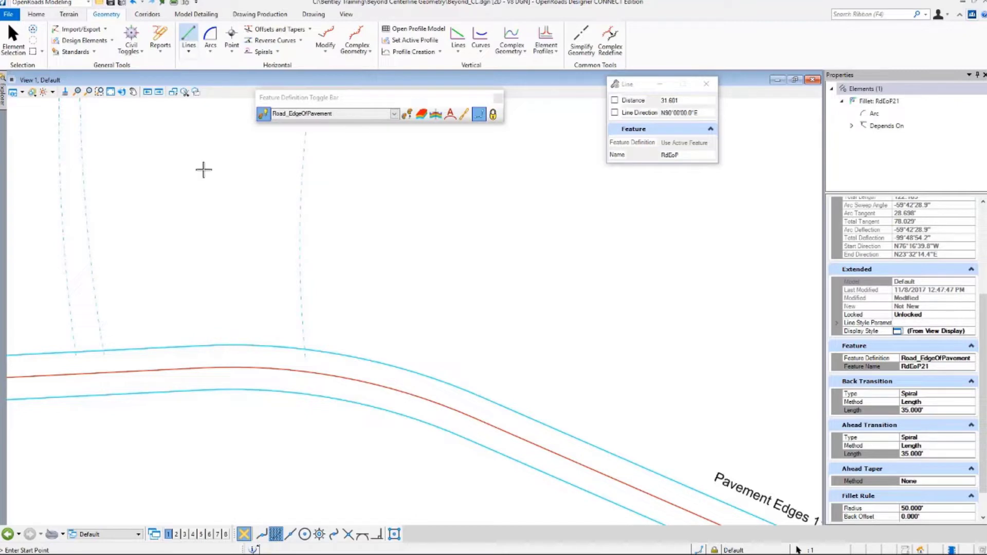
left_click(377, 534)
left_click(190, 51)
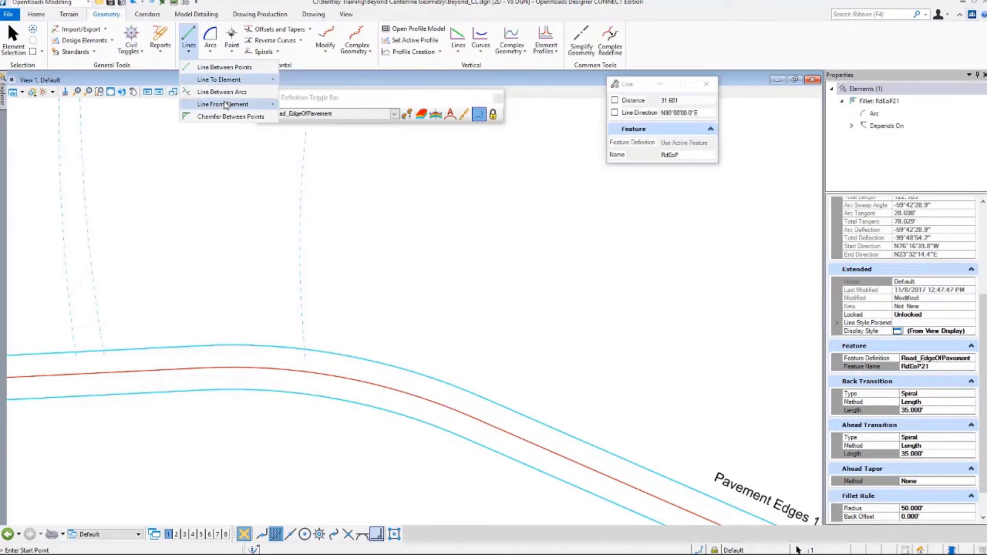
mouse_move(231, 85)
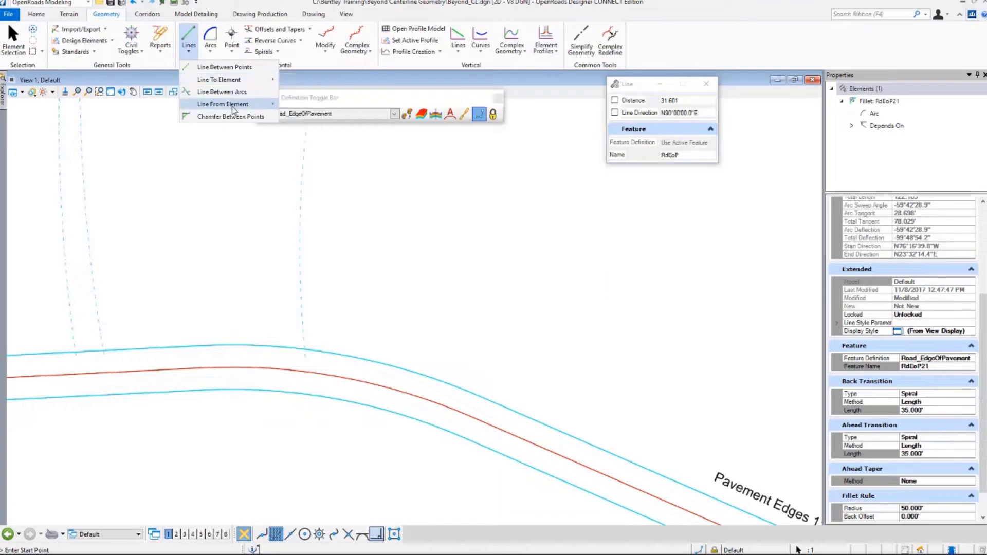
mouse_move(234, 104)
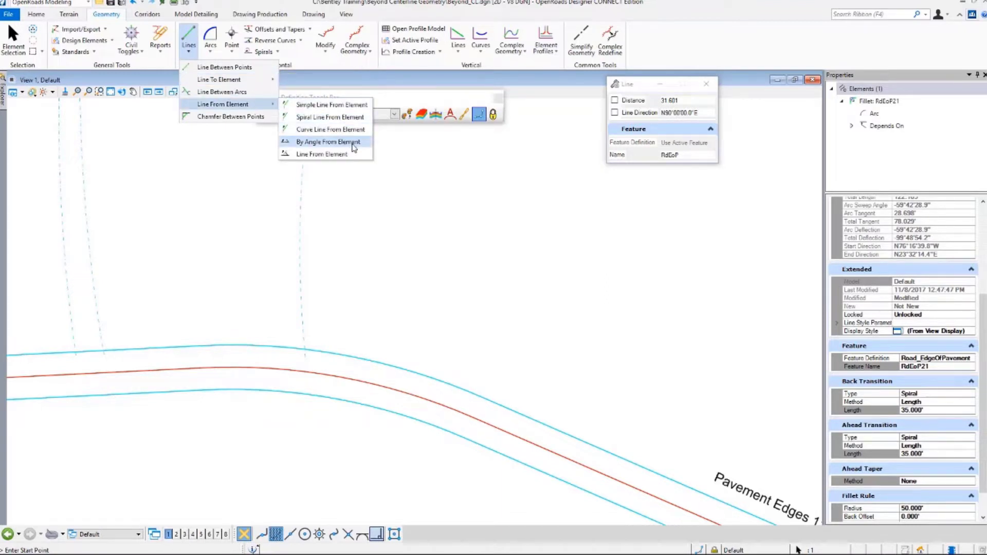
left_click(329, 142)
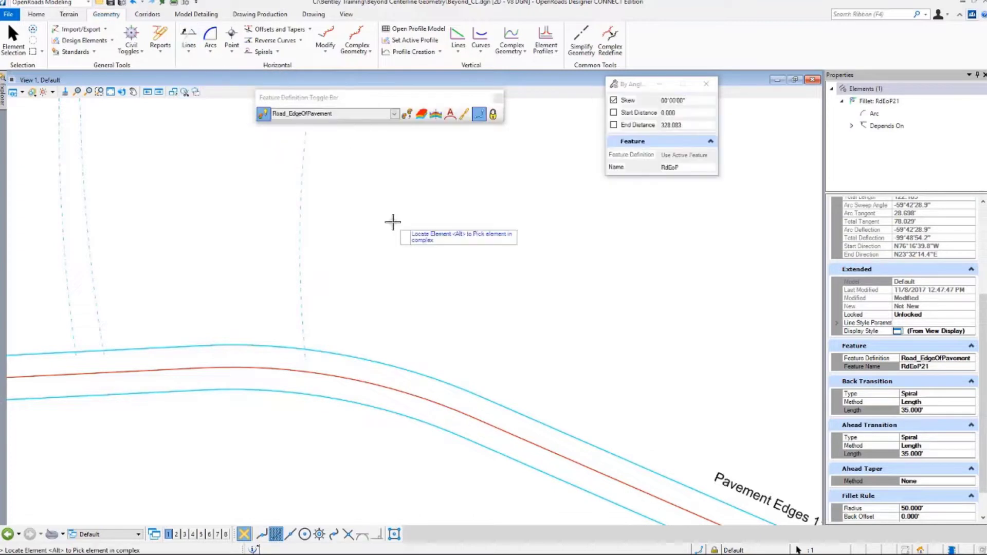
left_click(456, 387)
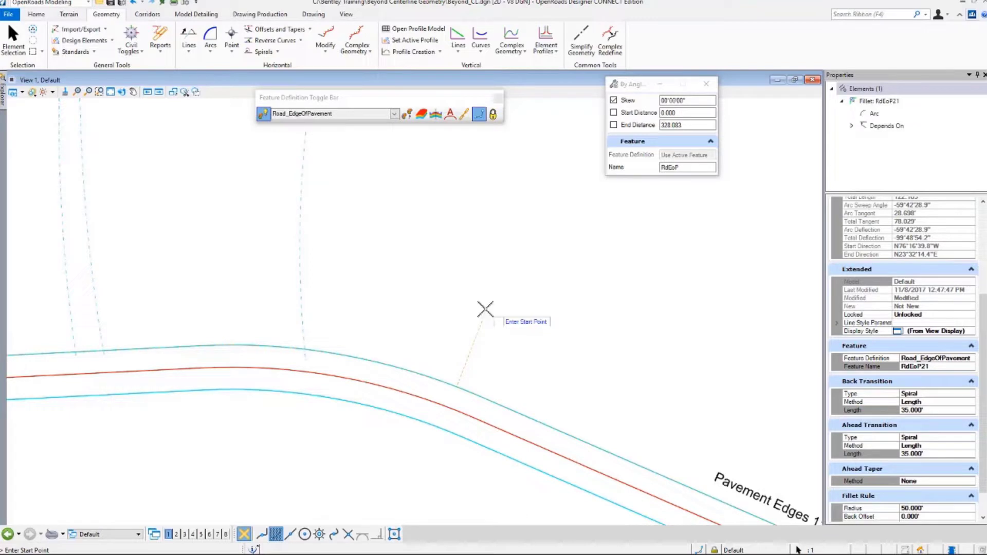
left_click(466, 334)
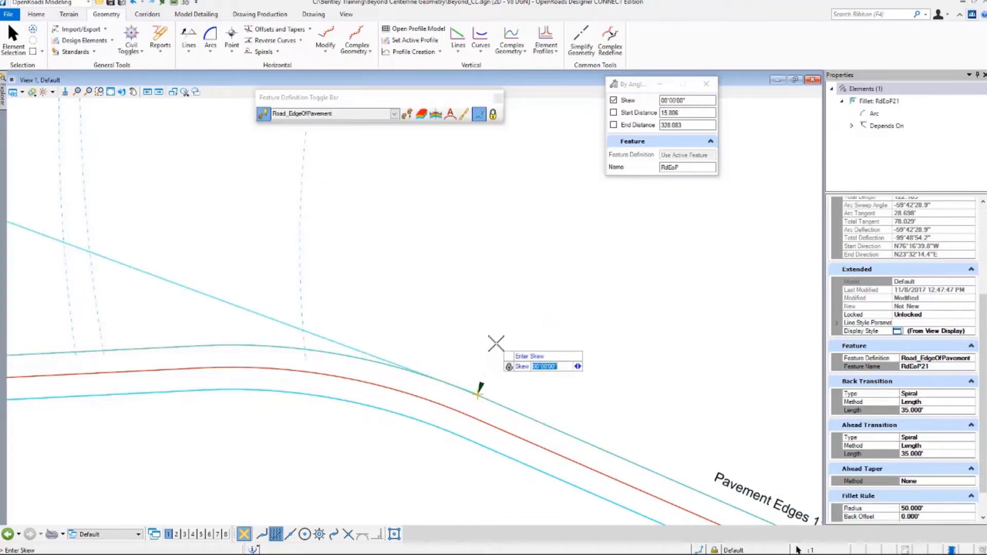
type("90")
key("Return")
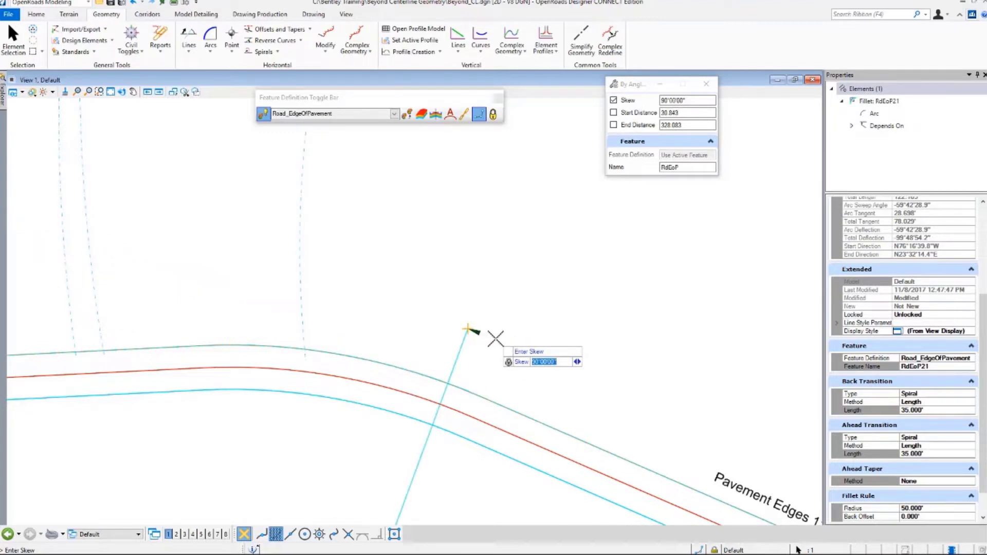
left_click(496, 341)
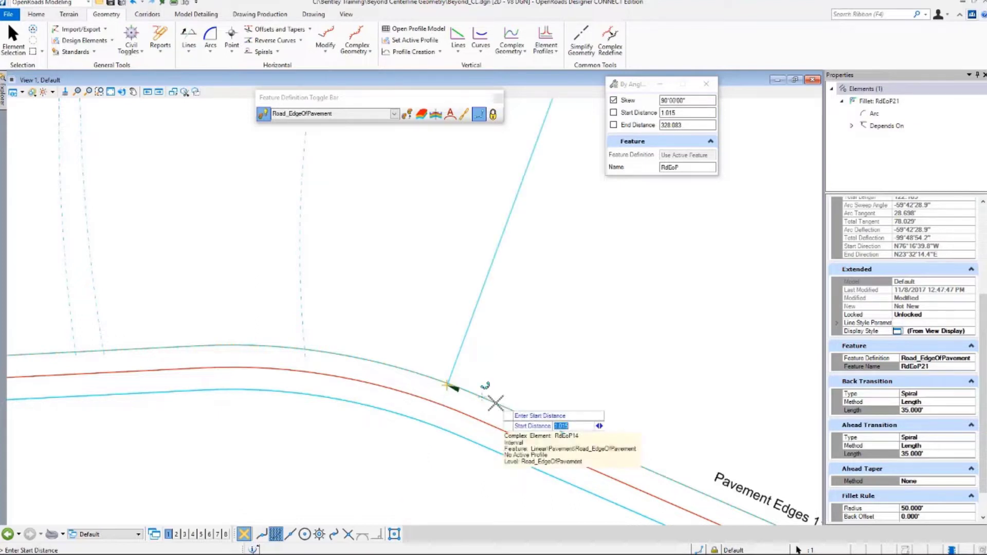
Set the line's start distance to 0 and end distance to -20, and place it outward from the pavement edge.
type("0")
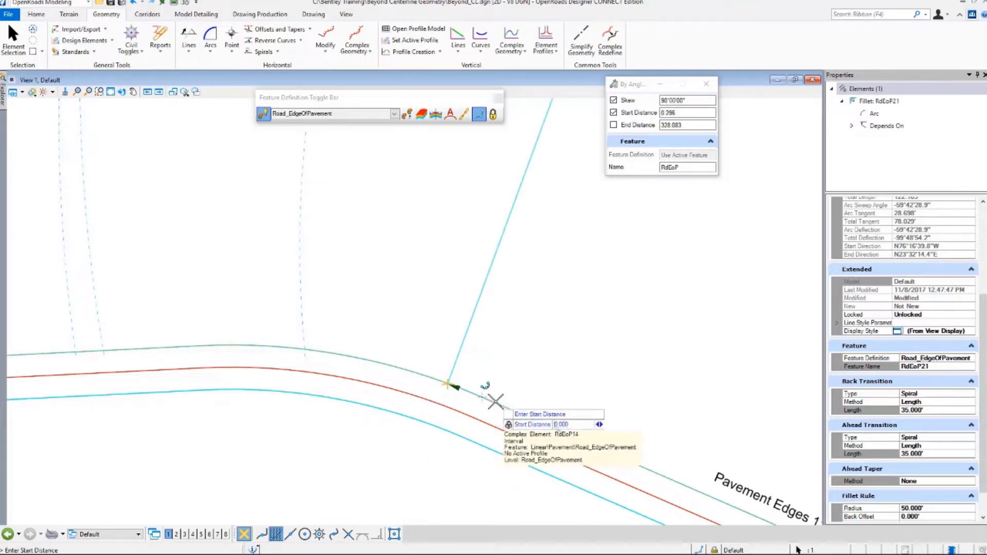
left_click(518, 333)
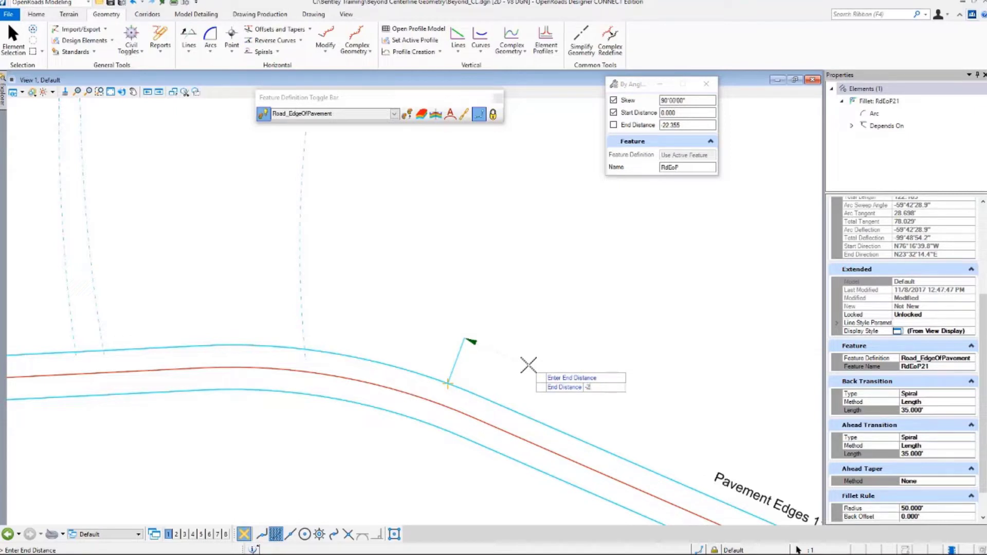
key("Return")
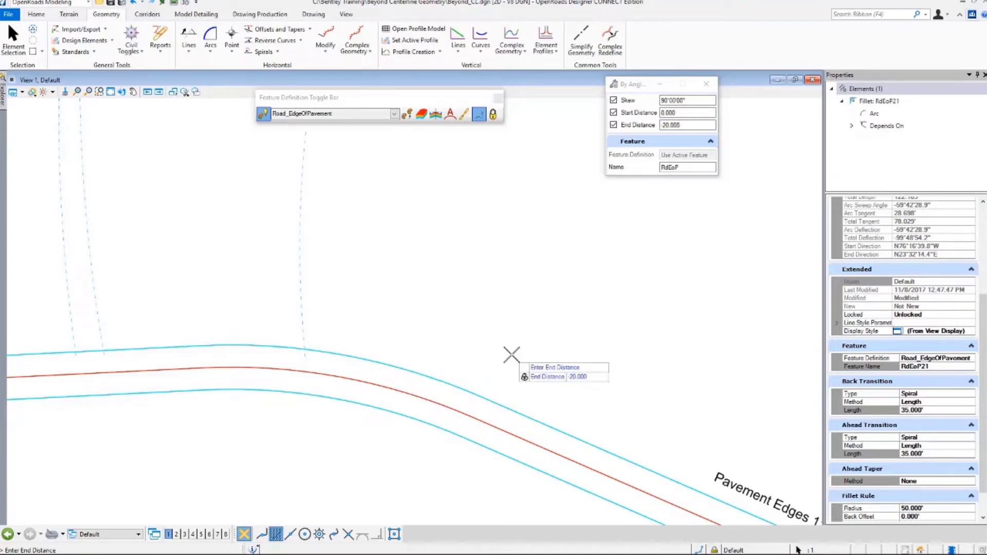
left_click(527, 364)
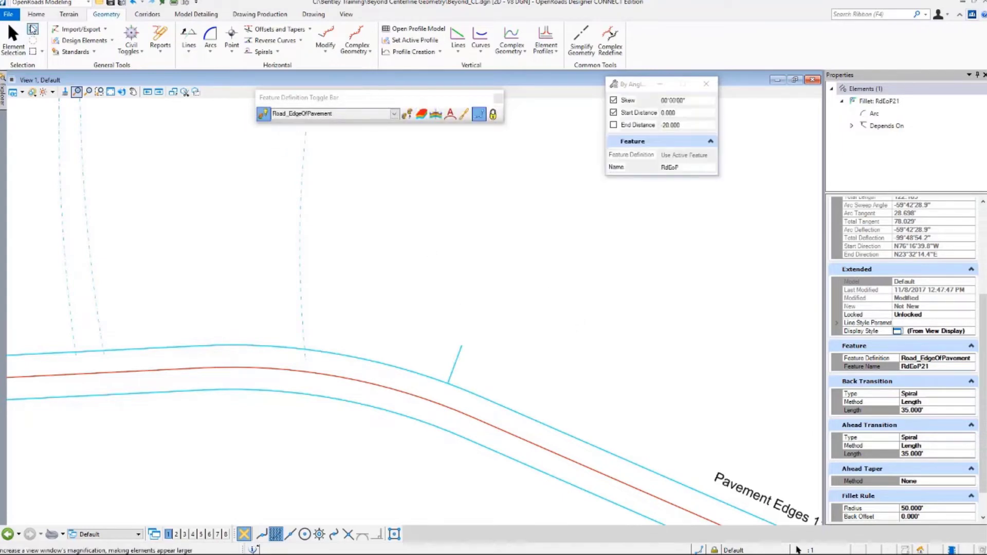
Set the short line's skew angle from the pavement edge to 60°.
left_click(13, 41)
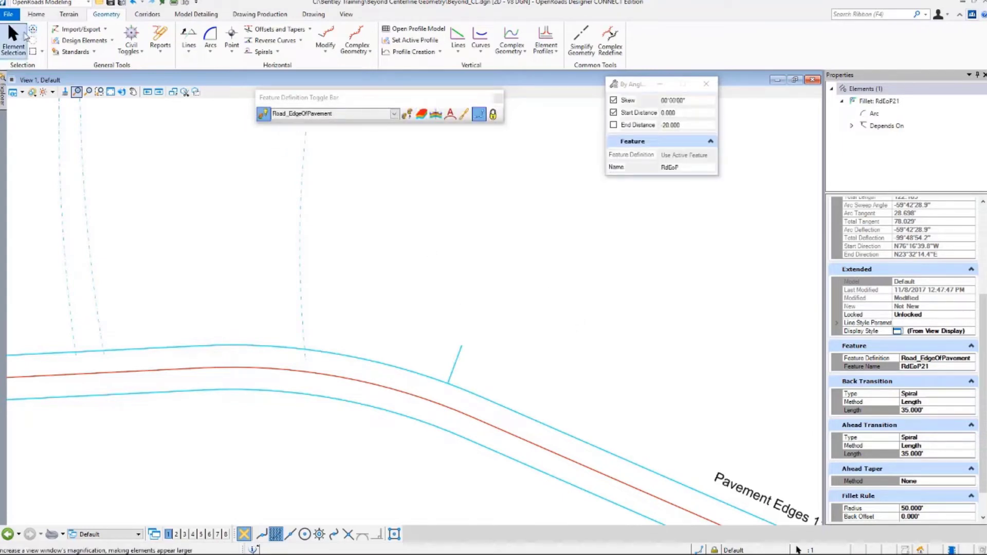
left_click(455, 366)
scroll(514, 380, "up", 2)
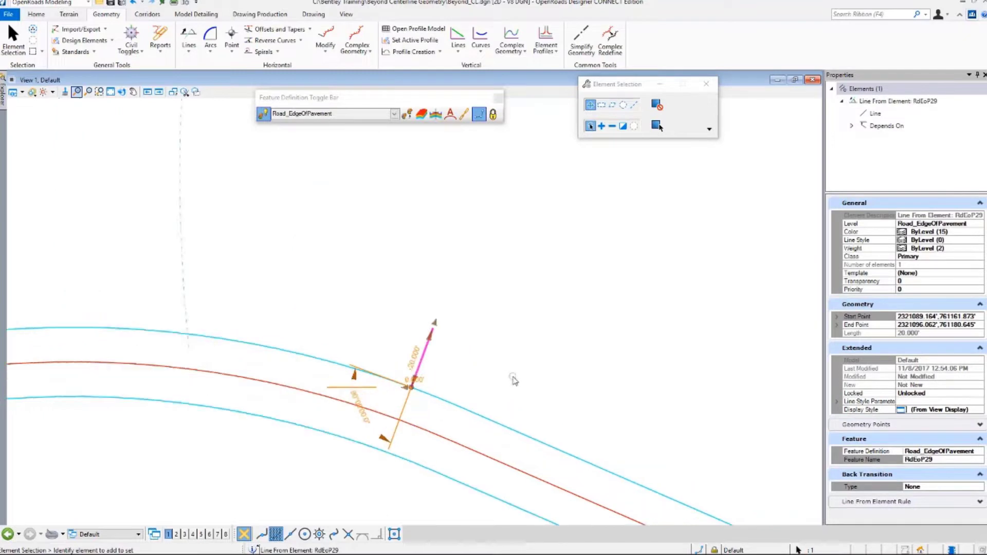
left_click(357, 400)
type("6")
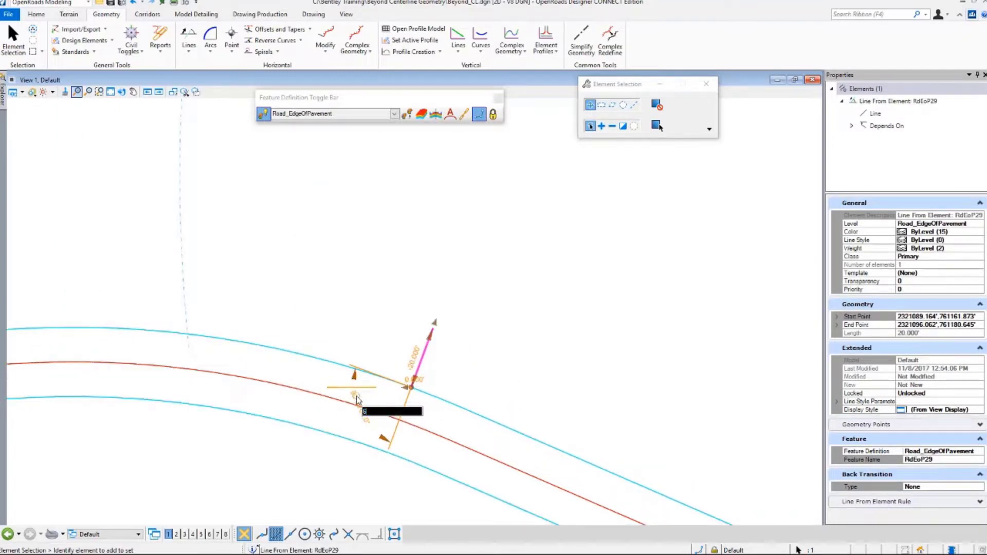
type("0")
key("Return")
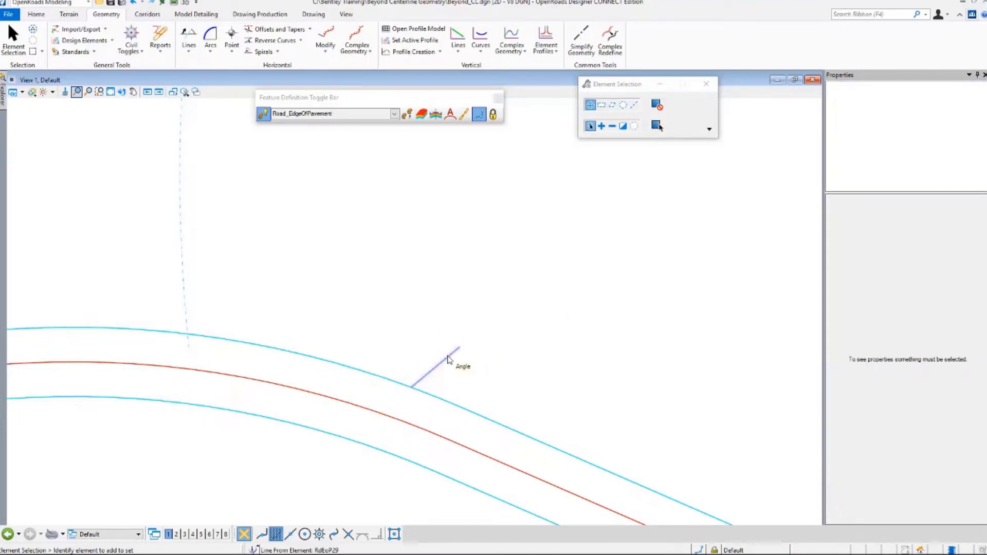
Move the short line along the pavement edge, a little farther back onto the curve.
left_click(460, 347)
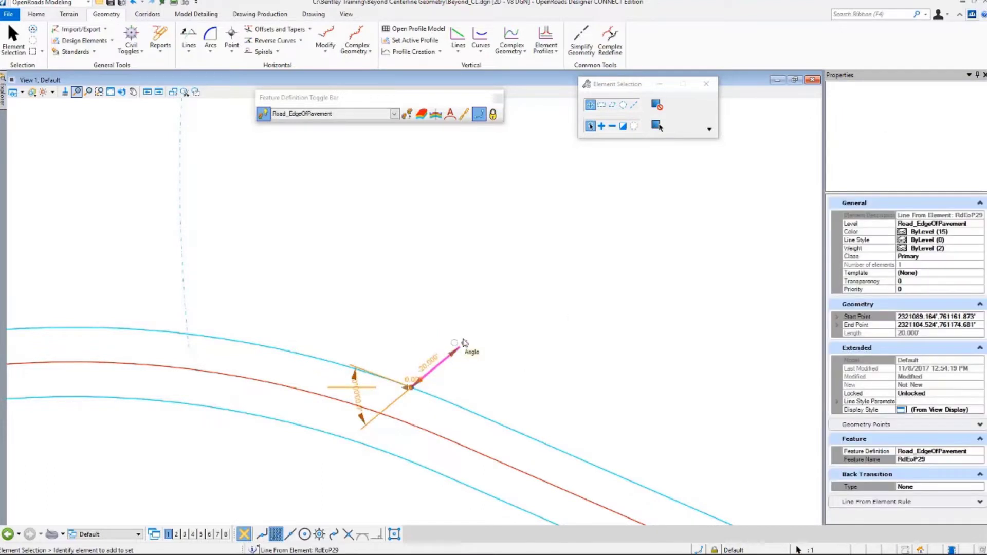
left_click(412, 387)
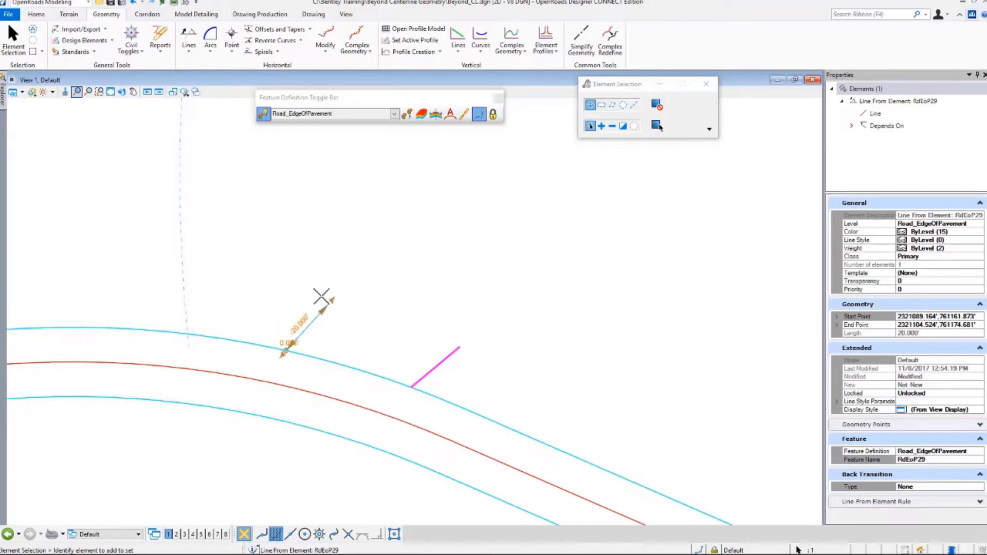
left_click(386, 304)
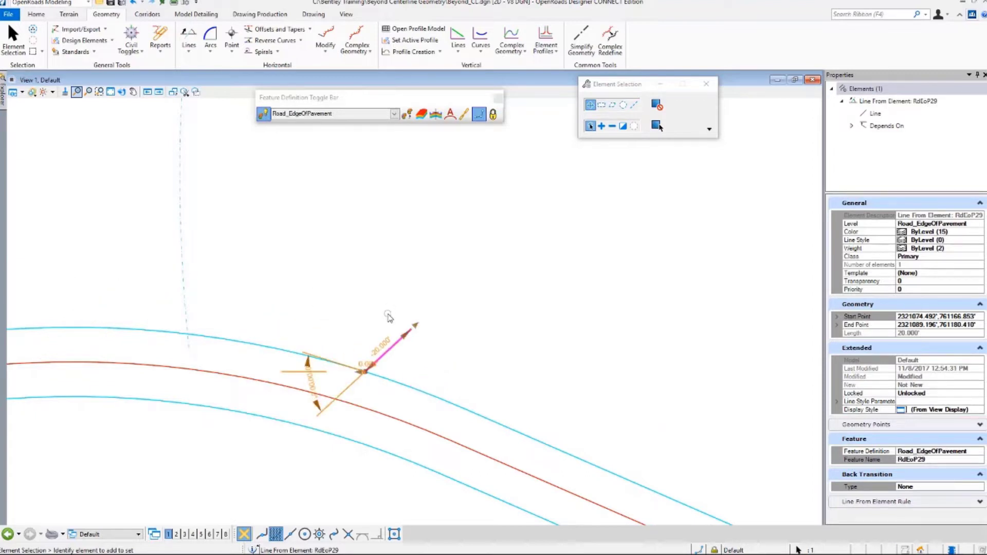
Set the relocated line's skew angle from the pavement edge to 90° and deselect it.
left_click(310, 387)
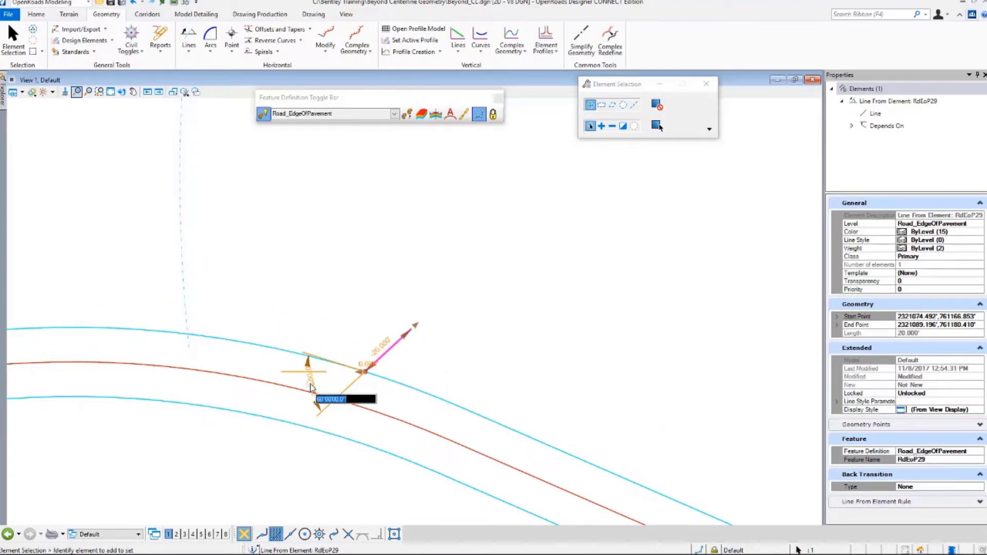
type("90")
key("Return")
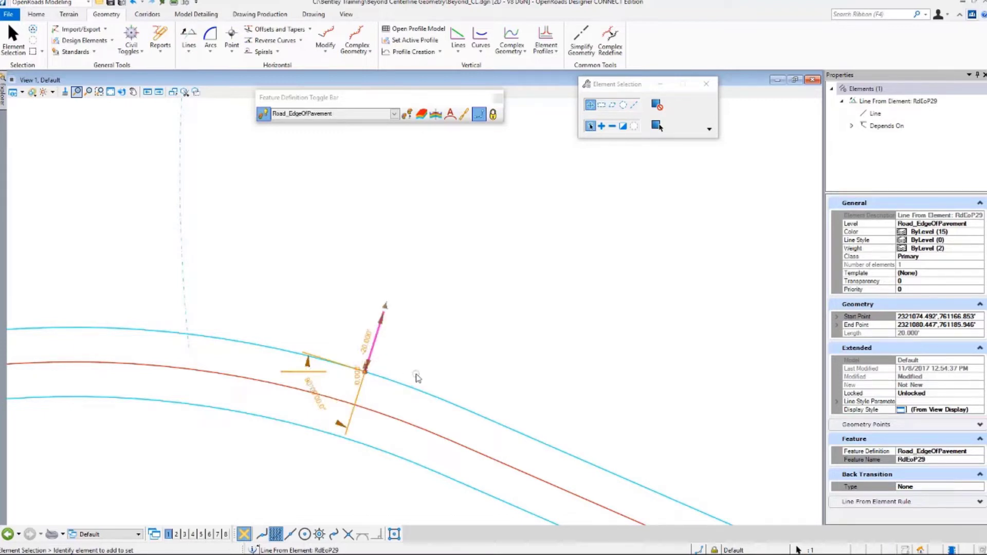
left_click(436, 271)
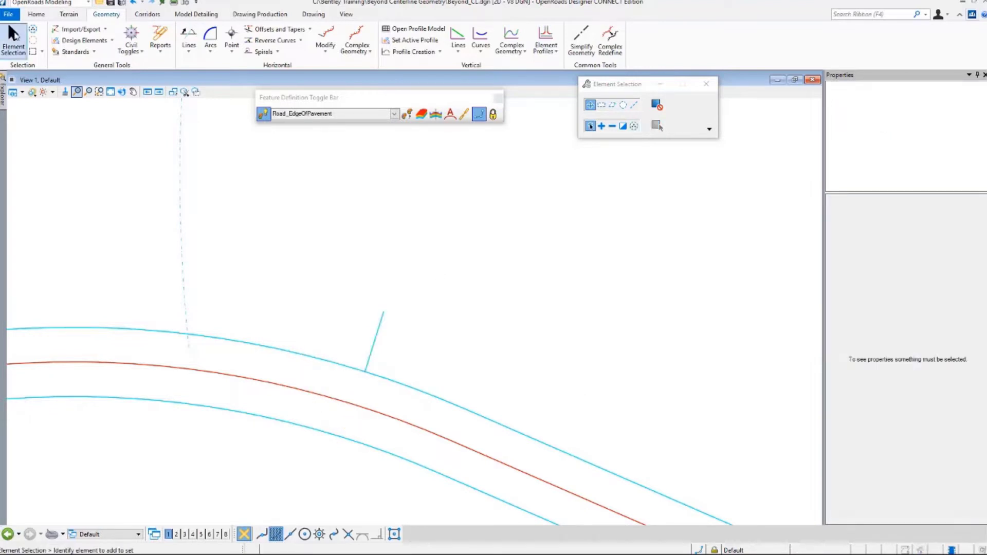
Change the short line's feature definition to Geom_Baseline_Driveway from the Alignment group.
left_click(378, 339)
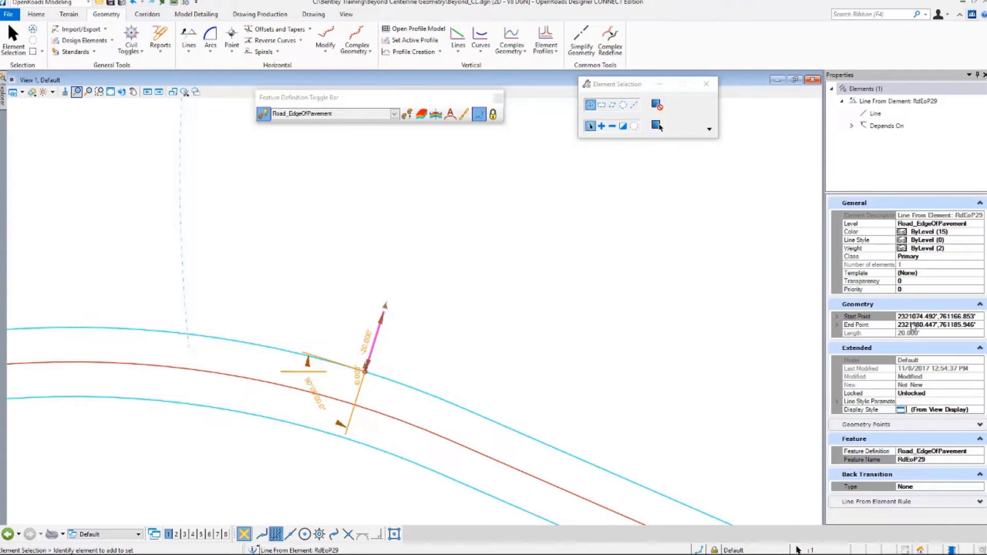
left_click(980, 452)
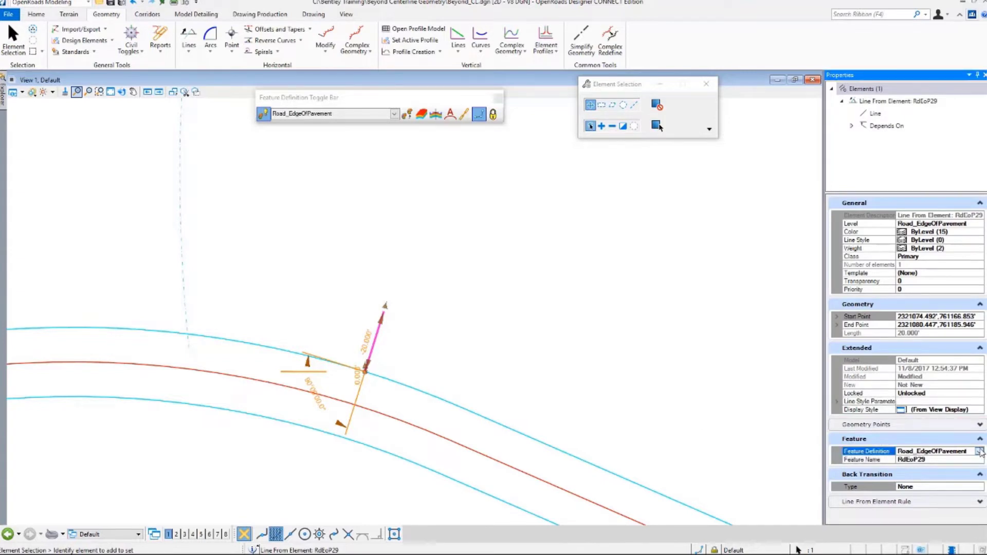
left_click(980, 452)
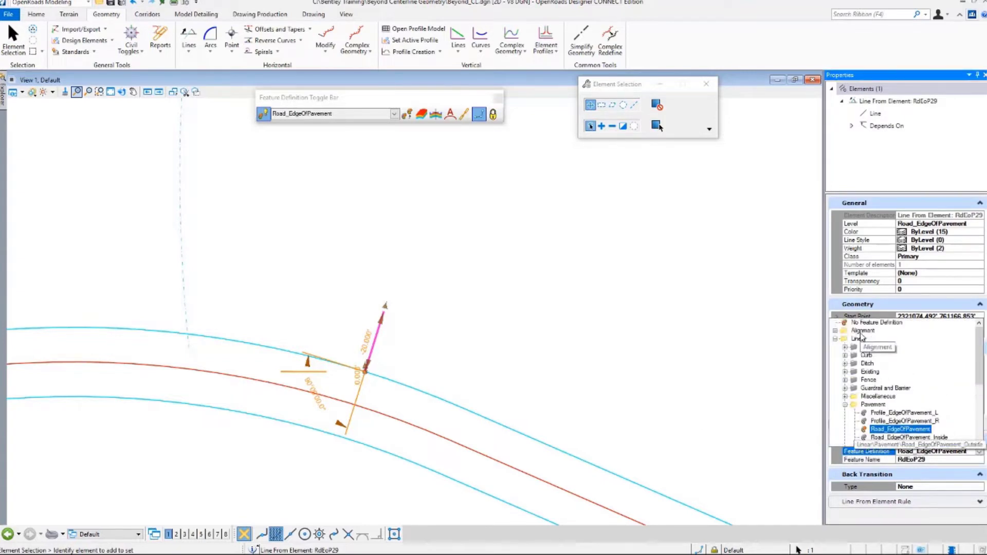
left_click(835, 330)
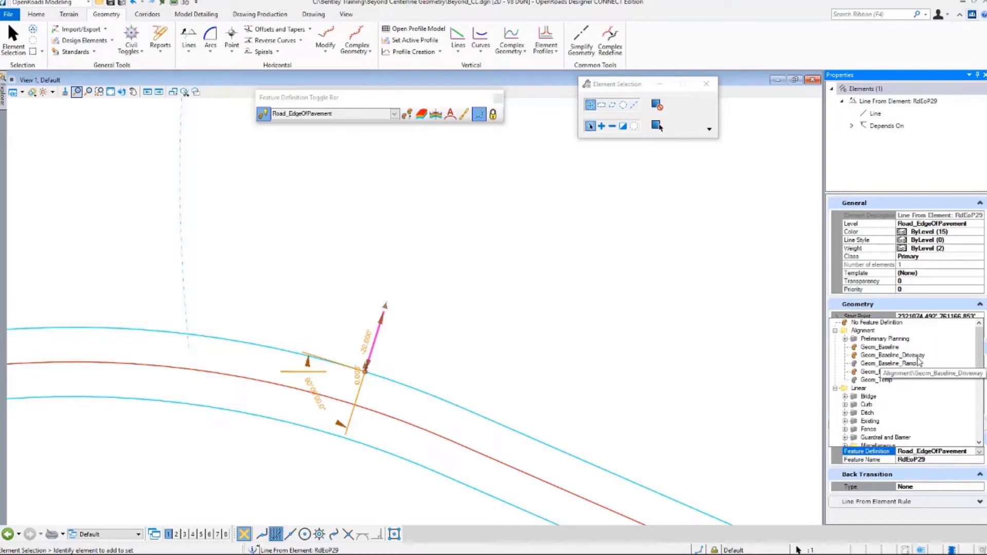
left_click(916, 356)
left_click(588, 344)
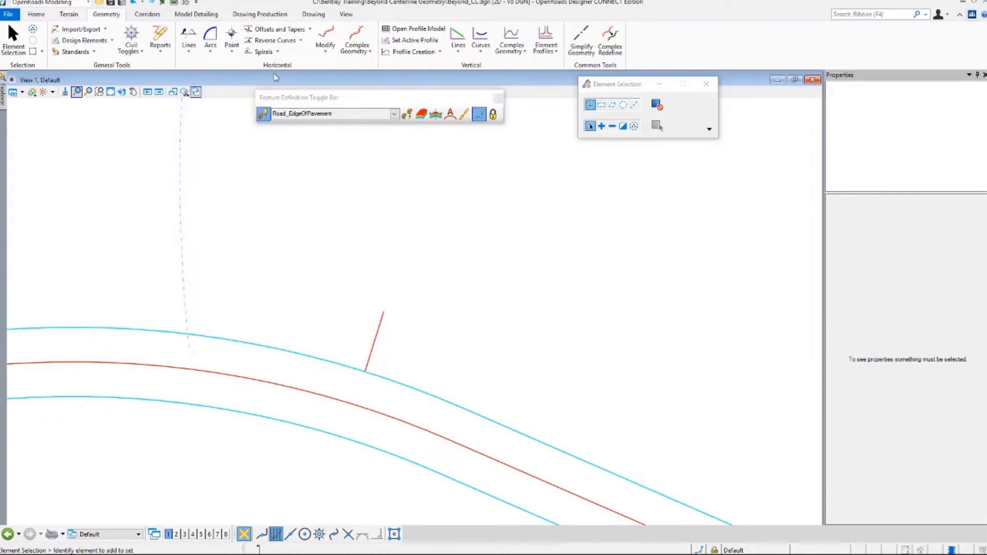
Offset the entire driveway baseline by 6.000 with mirroring to create pavement edges on both sides.
left_click(311, 30)
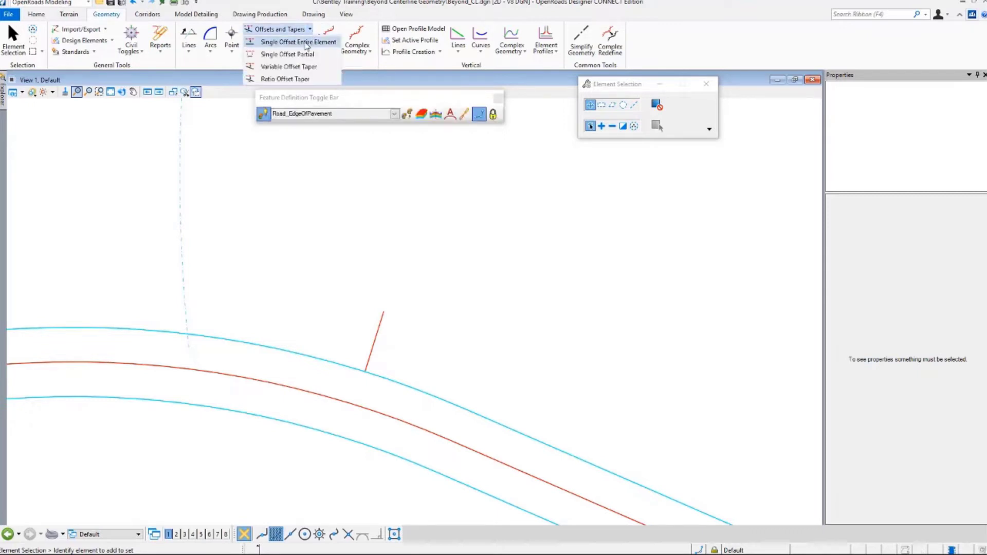
left_click(307, 44)
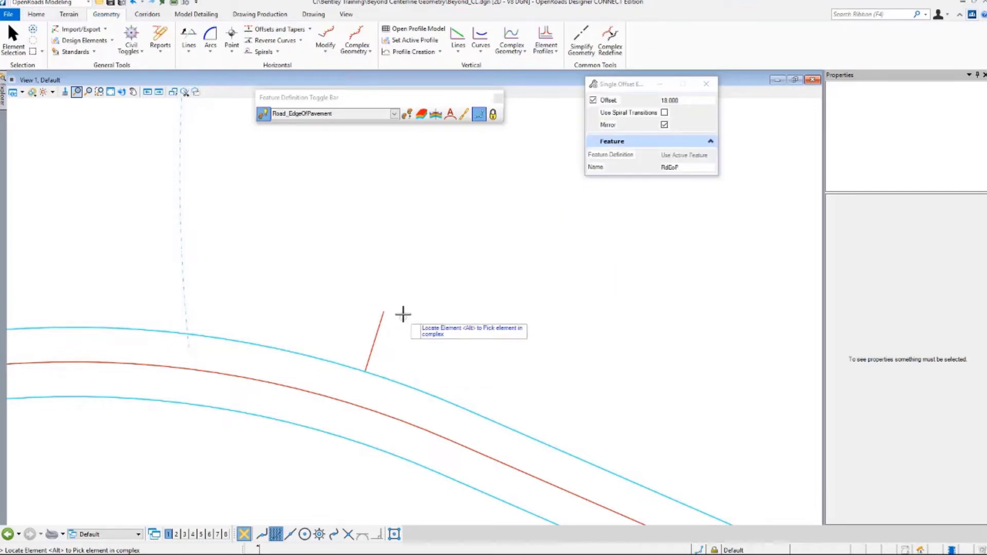
left_click(368, 345)
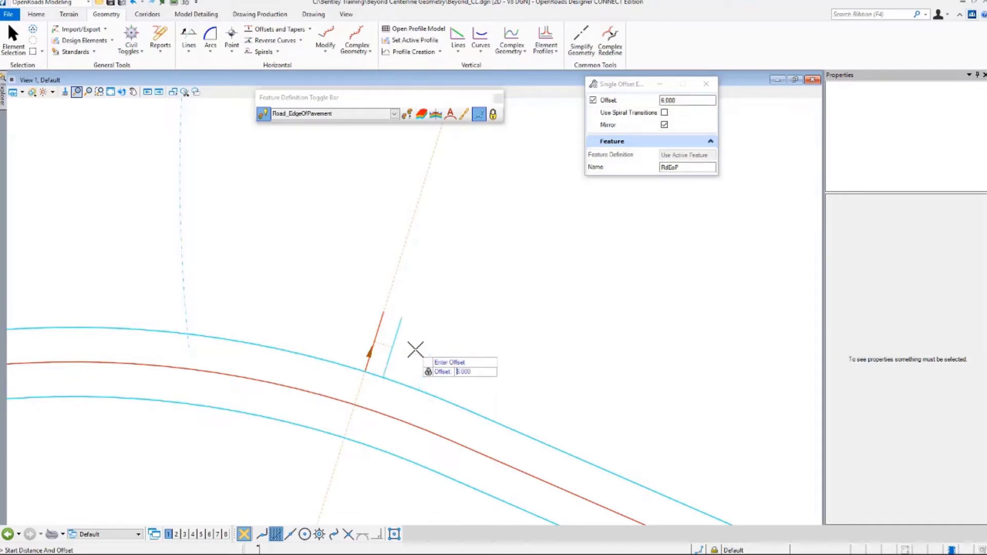
left_click(415, 350)
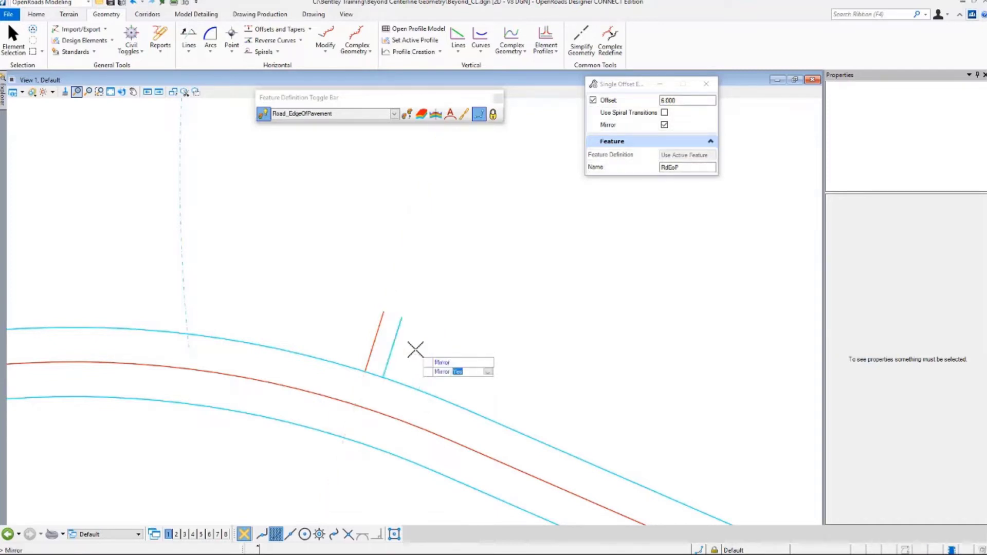
left_click(416, 350)
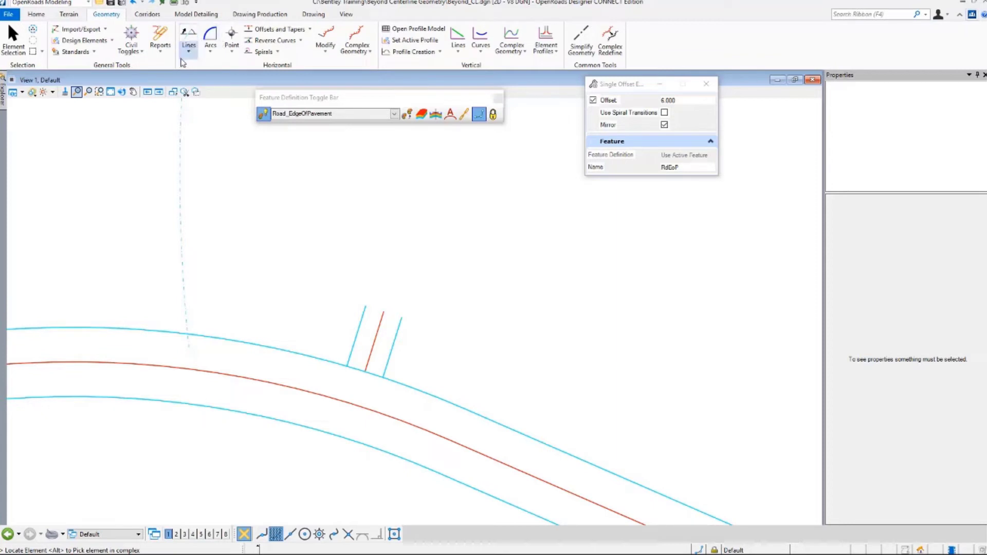
Draw a closing line between the outer ends of the driveway's two edges, and inspect the closing line and edges.
left_click(189, 46)
left_click(186, 72)
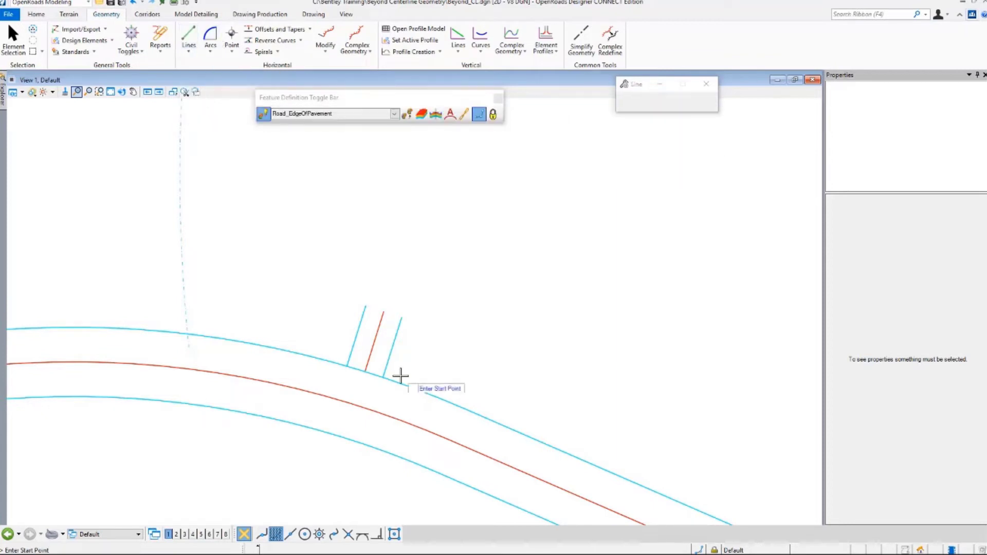
left_click(364, 306)
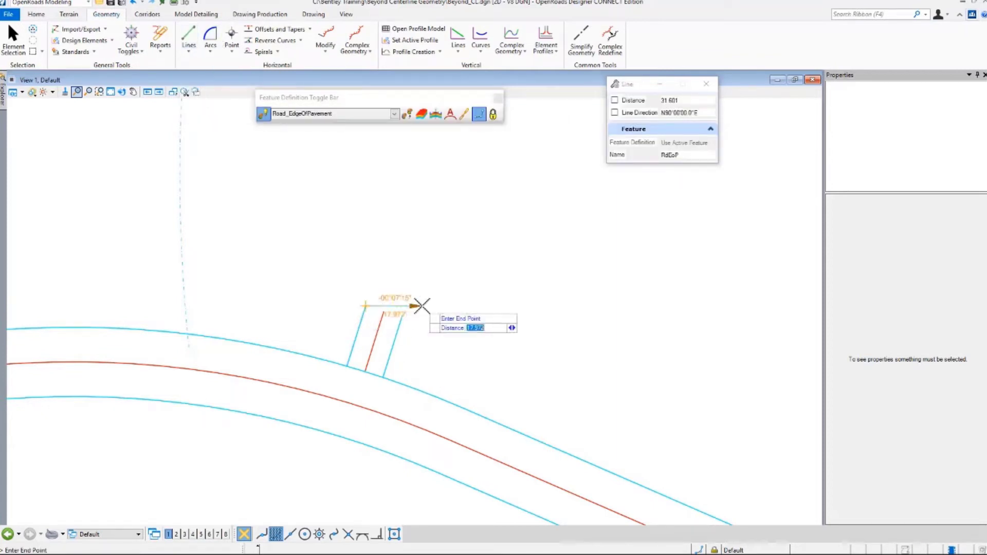
left_click(459, 282)
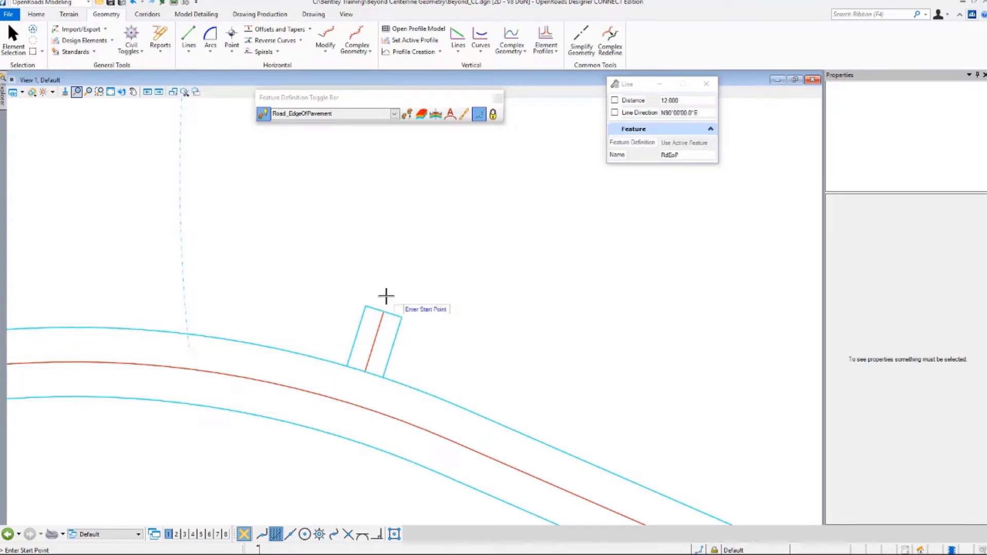
left_click(8, 42)
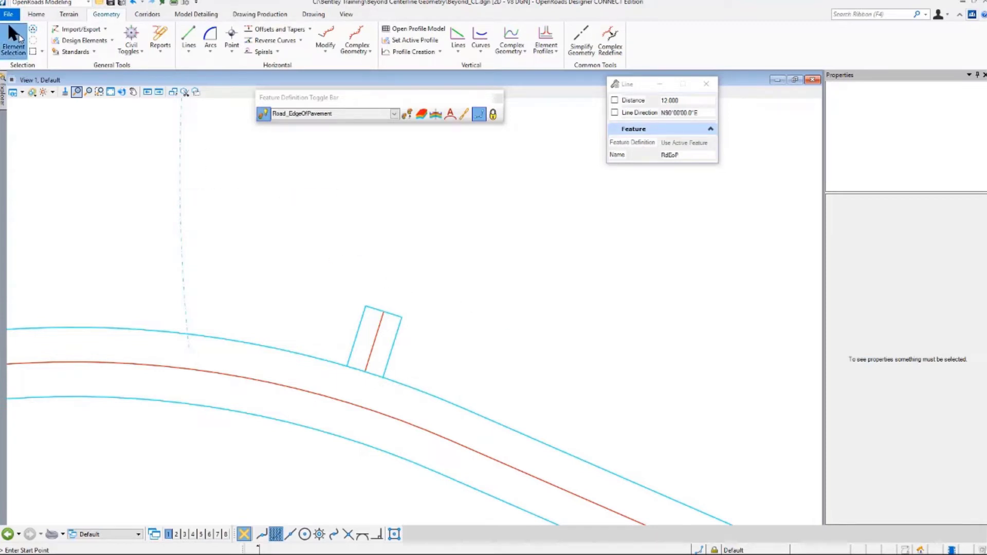
left_click(395, 319)
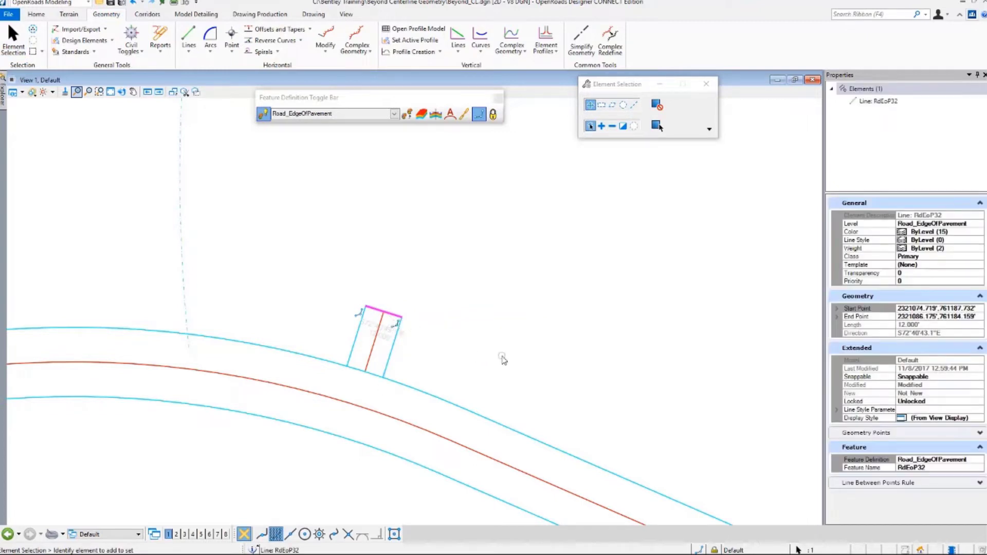
left_click(355, 342)
left_click(390, 359)
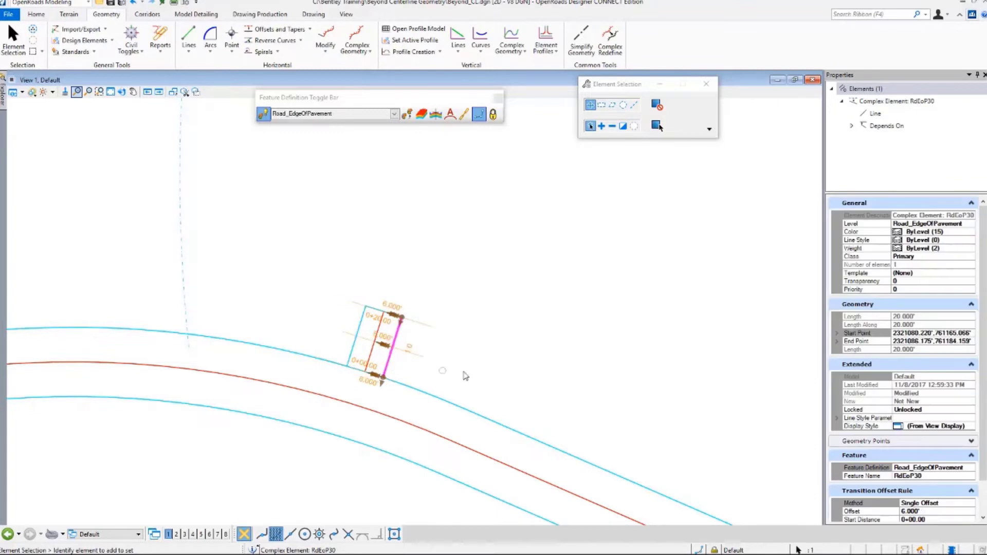
left_click(526, 363)
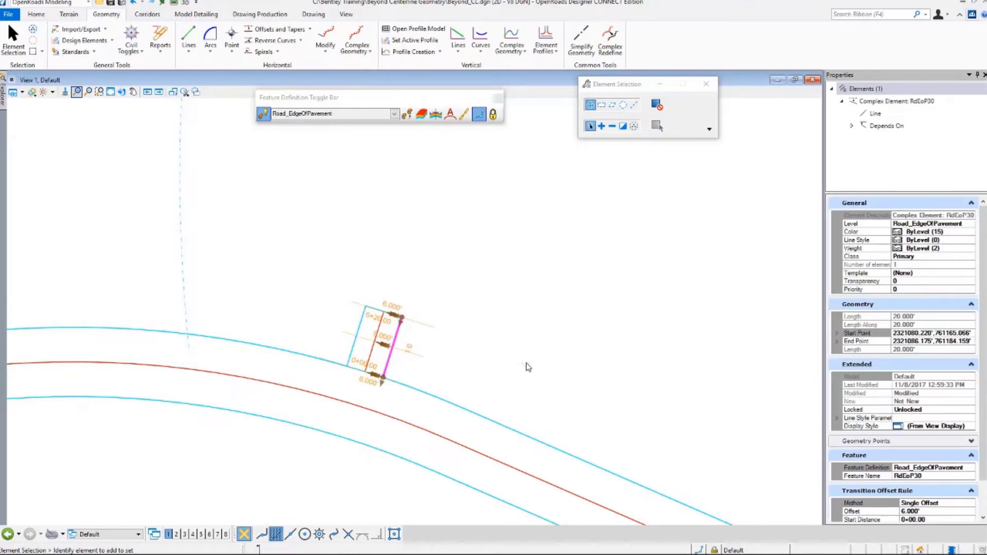
Add a simple arc of 5.000' radius between the driveway's left edge and the road's pavement edge, with the Back trim/extend option.
left_click(211, 47)
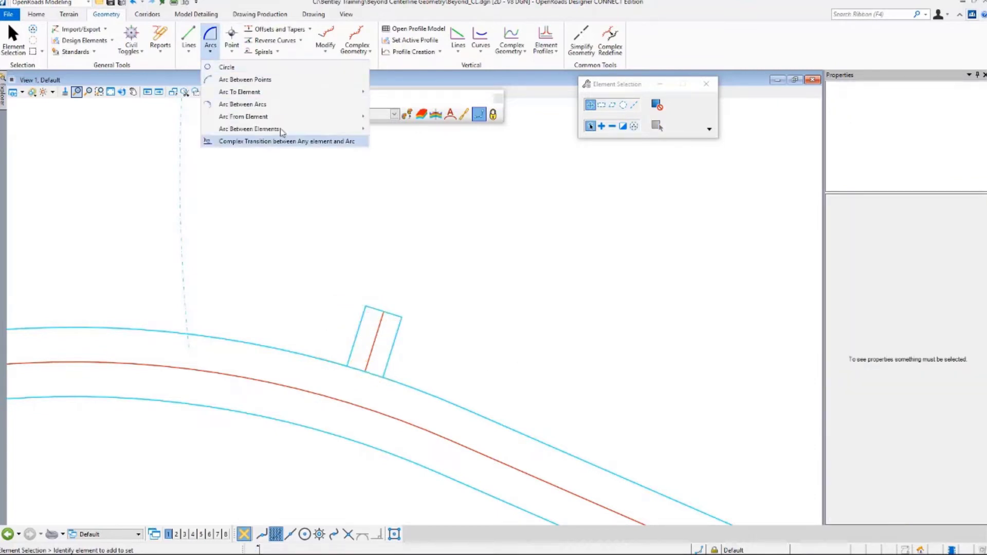
mouse_move(288, 129)
left_click(402, 131)
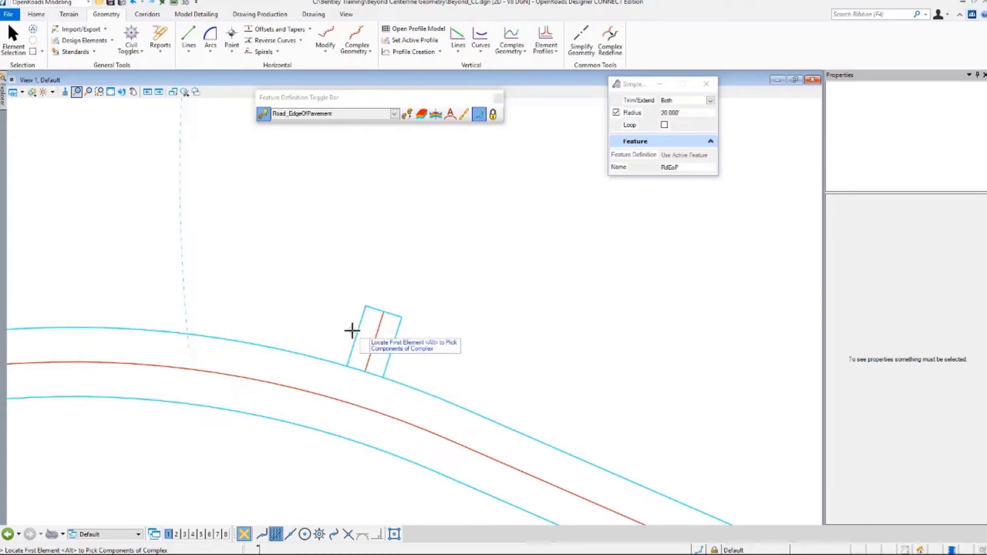
left_click(353, 346)
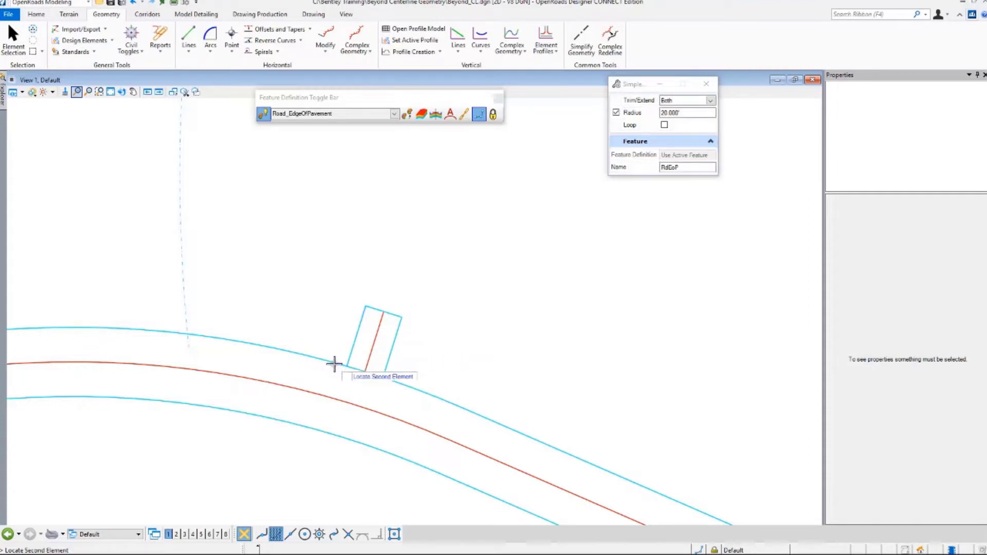
left_click(334, 363)
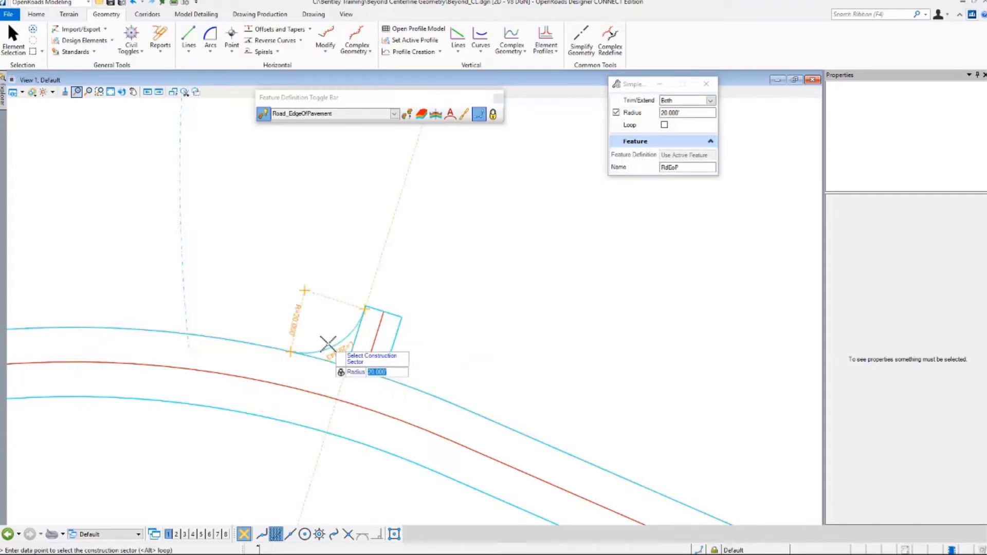
key("Return")
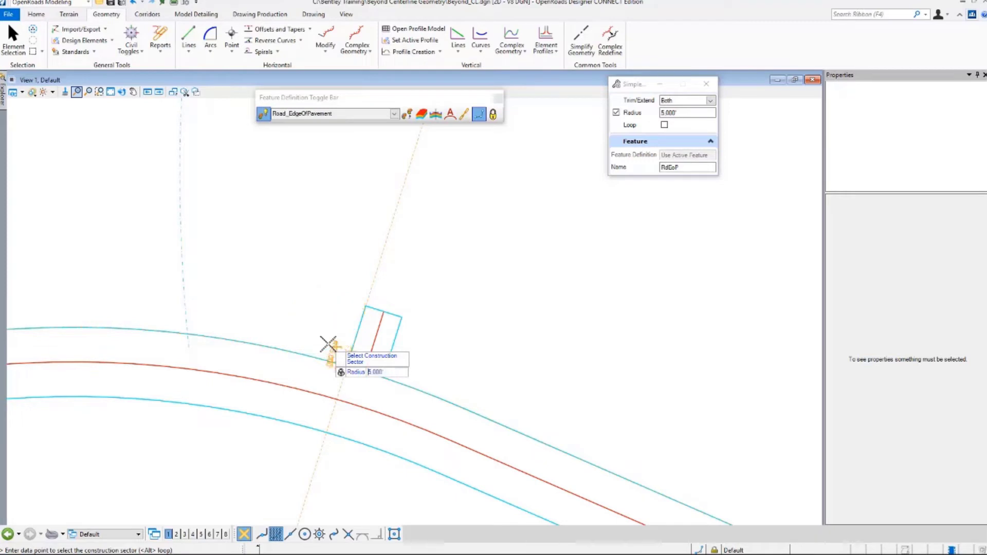
left_click(288, 255)
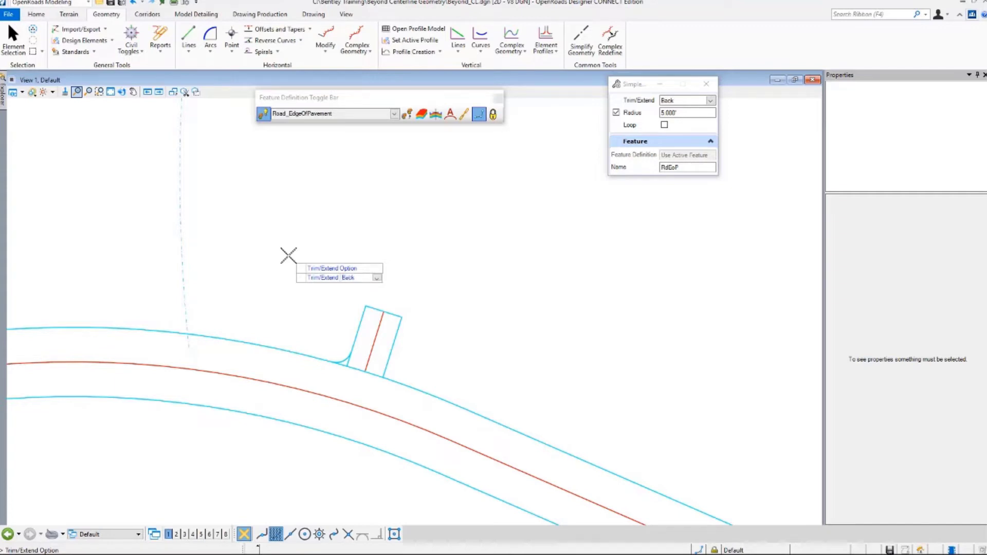
left_click(288, 256)
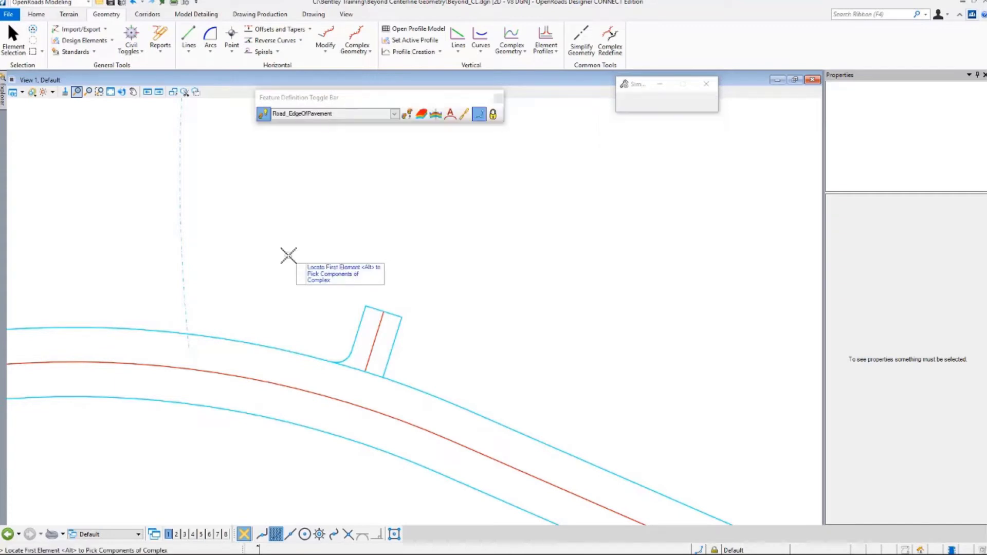
Add a matching 5.000' simple arc between the driveway's right edge and the road's pavement edge, trimming Back.
left_click(393, 347)
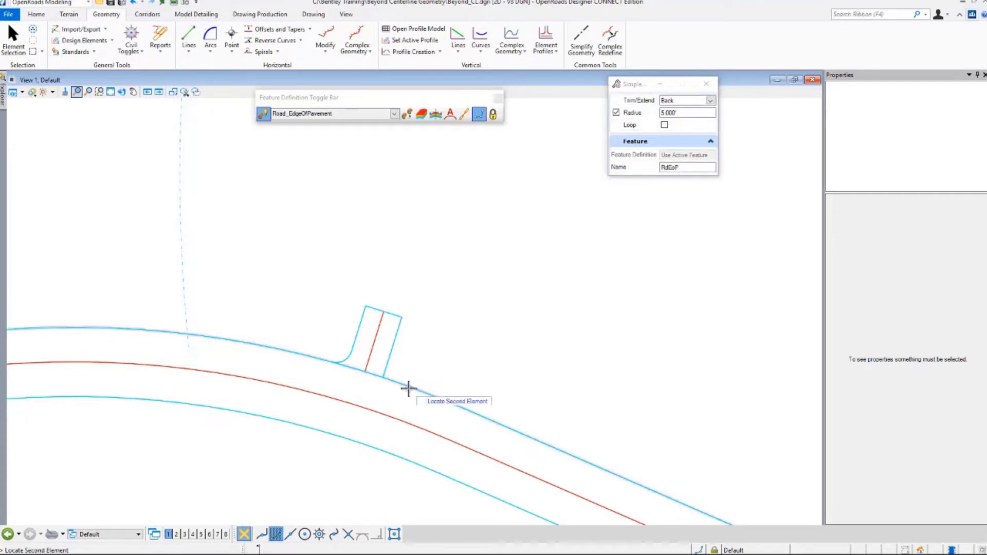
left_click(408, 389)
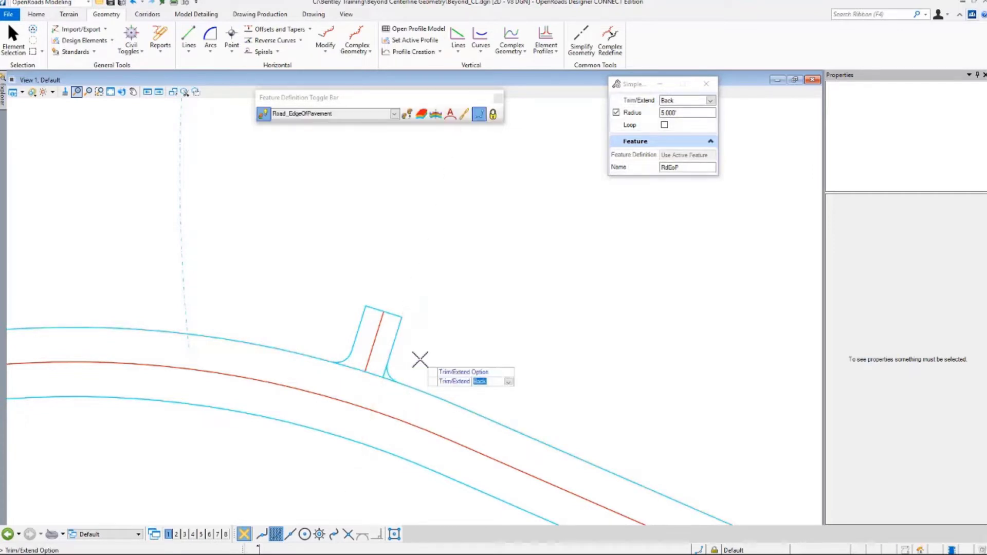
left_click(420, 360)
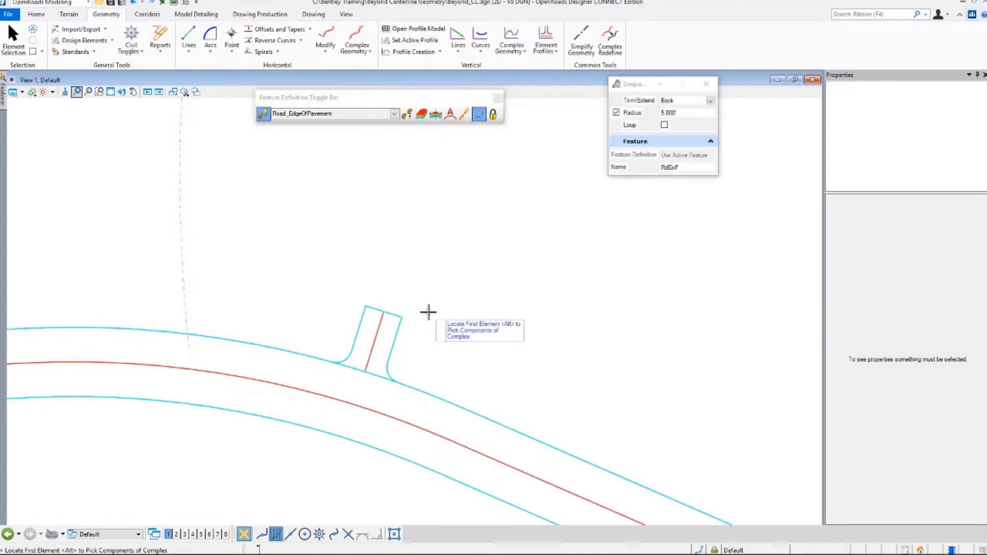
left_click(13, 41)
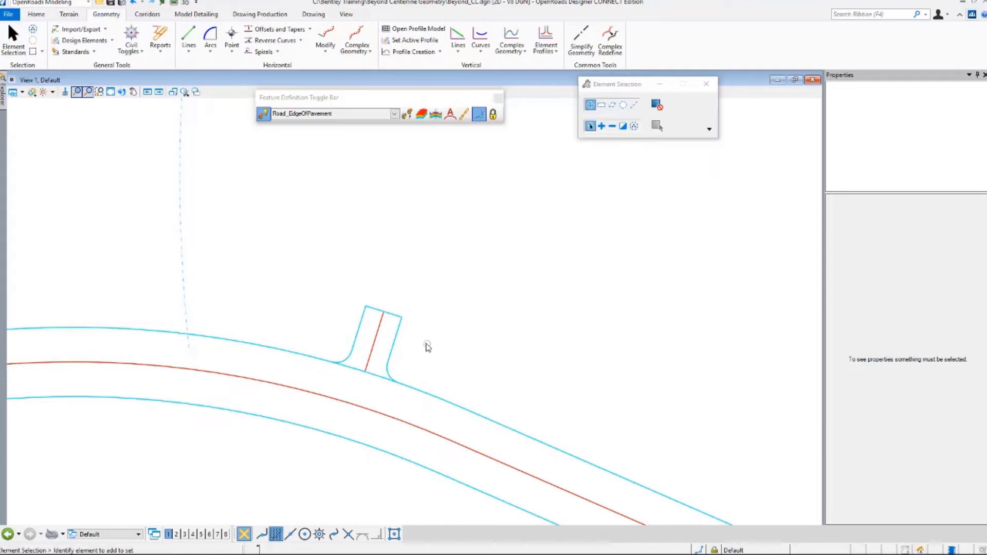
Move the driveway baseline back along the pavement edge, just left of the dashed line that meets the road.
left_click(380, 325)
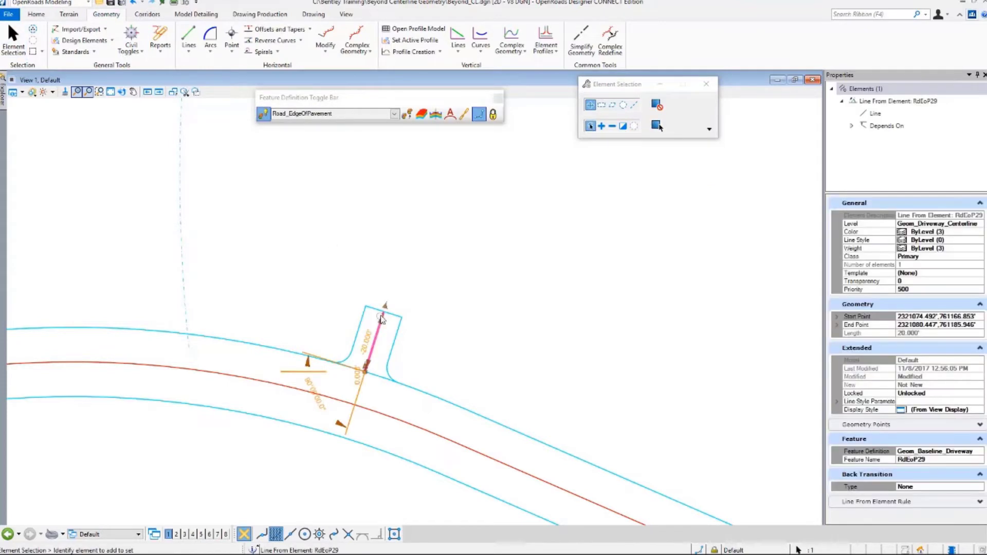
left_click(367, 371)
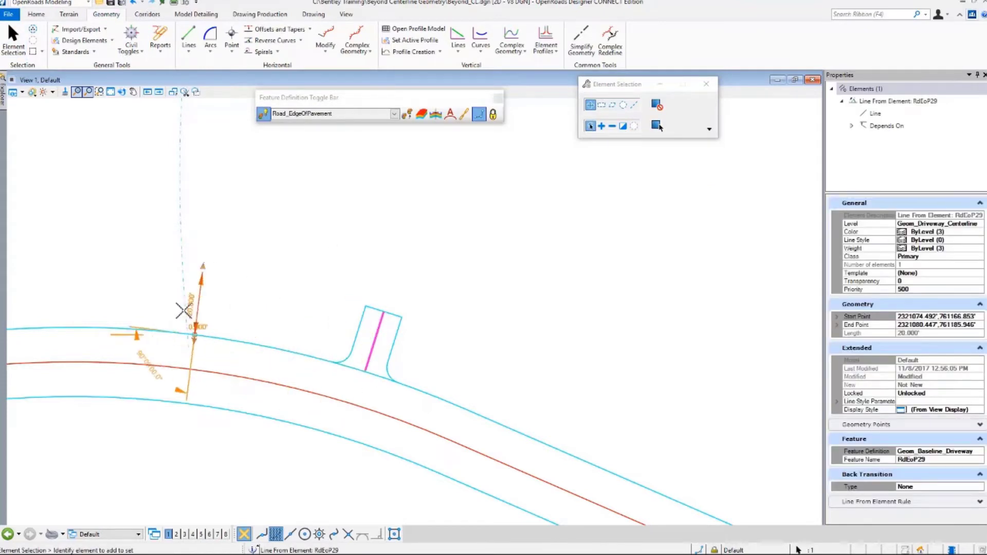
left_click(152, 314)
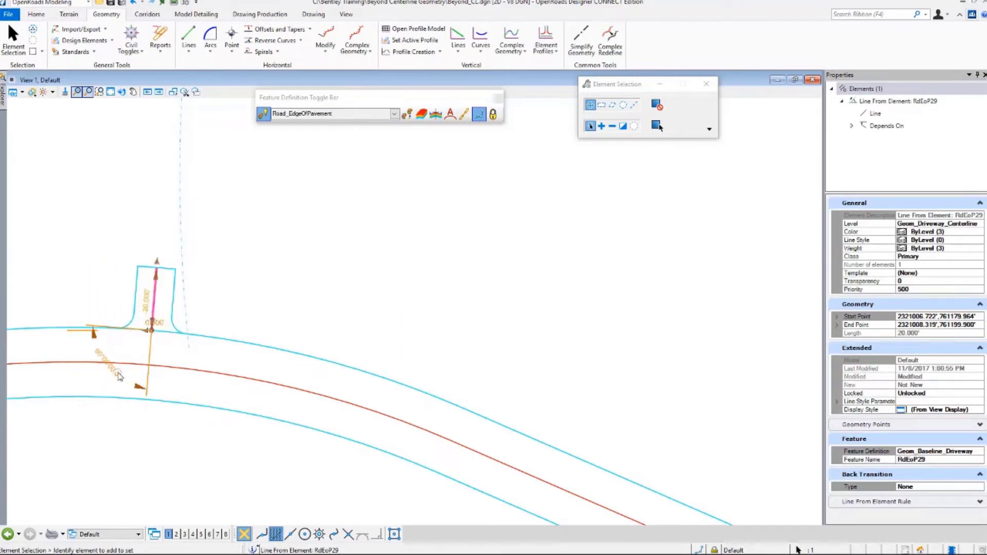
Set the driveway baseline's skew angle to 60° and return it to 90°.
left_click(119, 377)
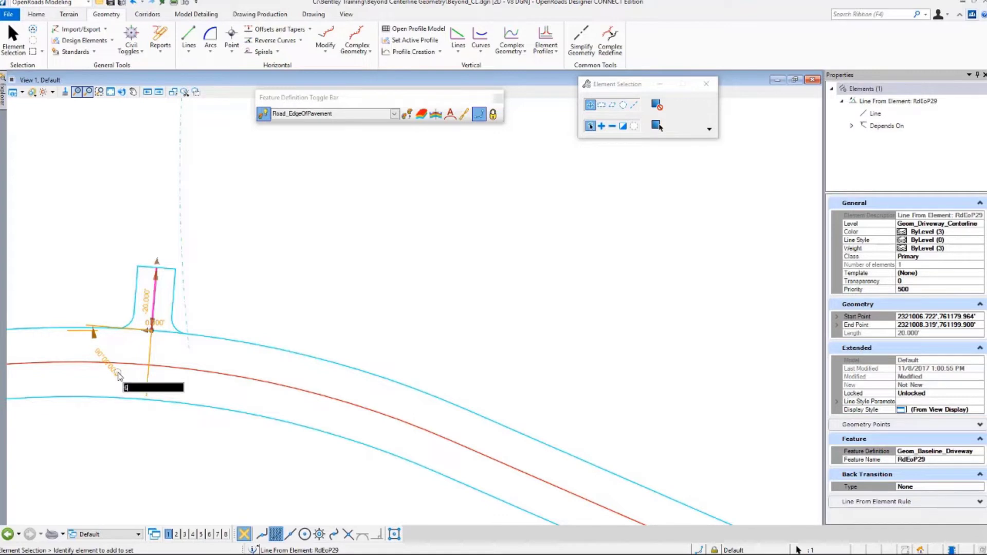
type("60")
key("Return")
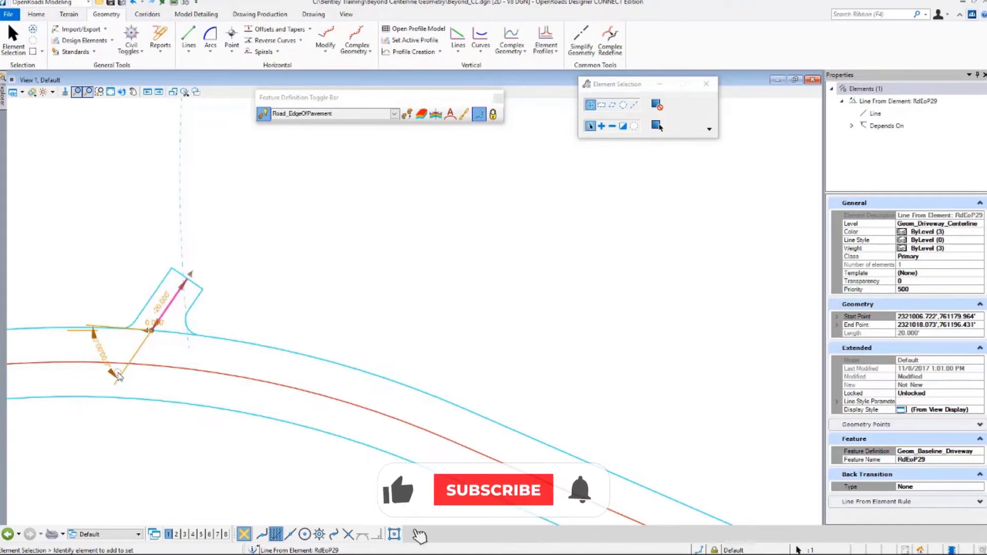
left_click(101, 352)
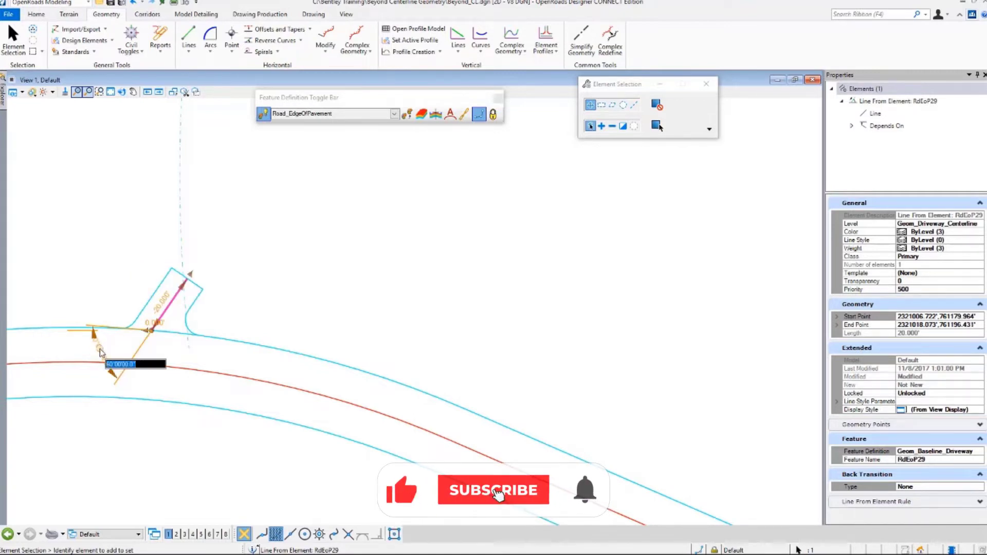
type("90")
key("Return")
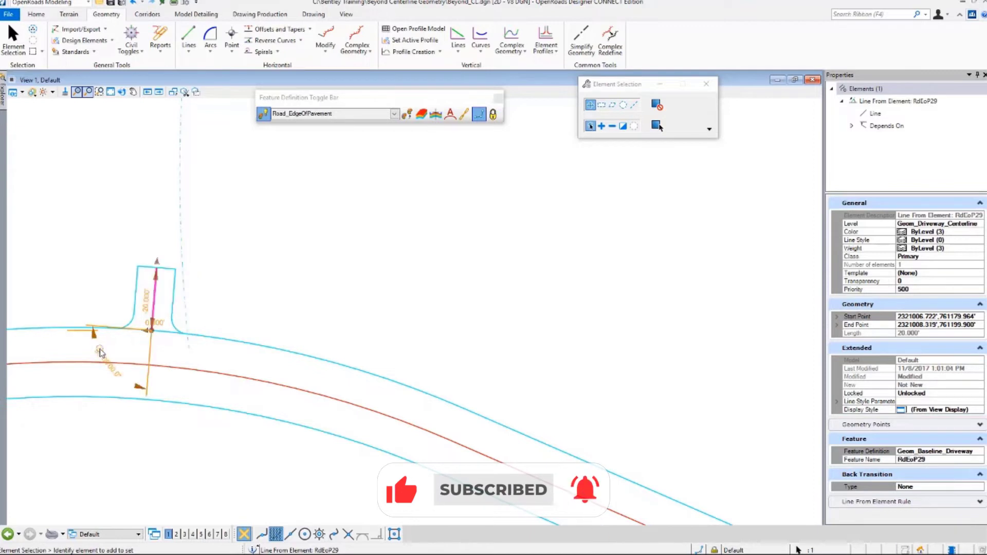
Move the driveway baseline forward along the pavement edge, past the road's curve, and deselect it.
left_click(150, 329)
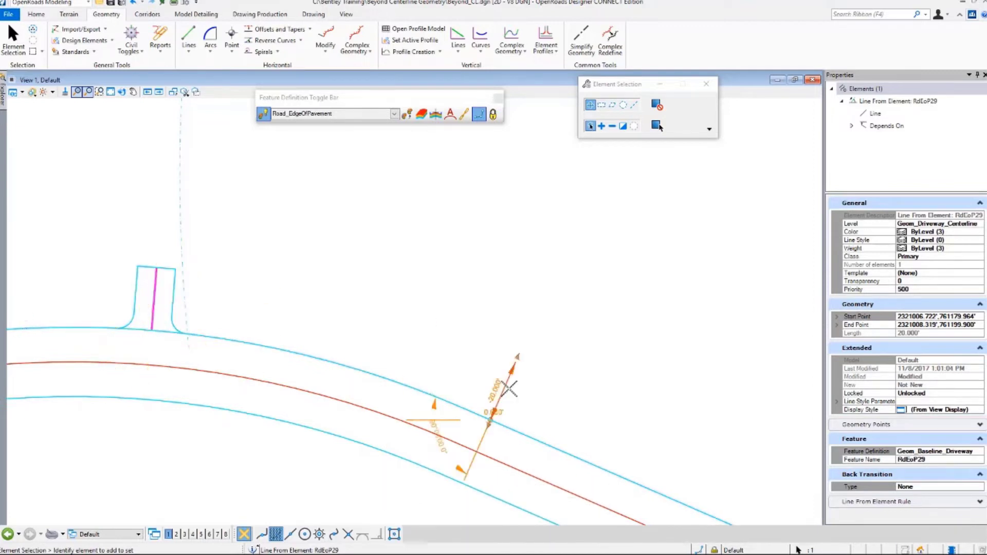
left_click(507, 386)
left_click(472, 261)
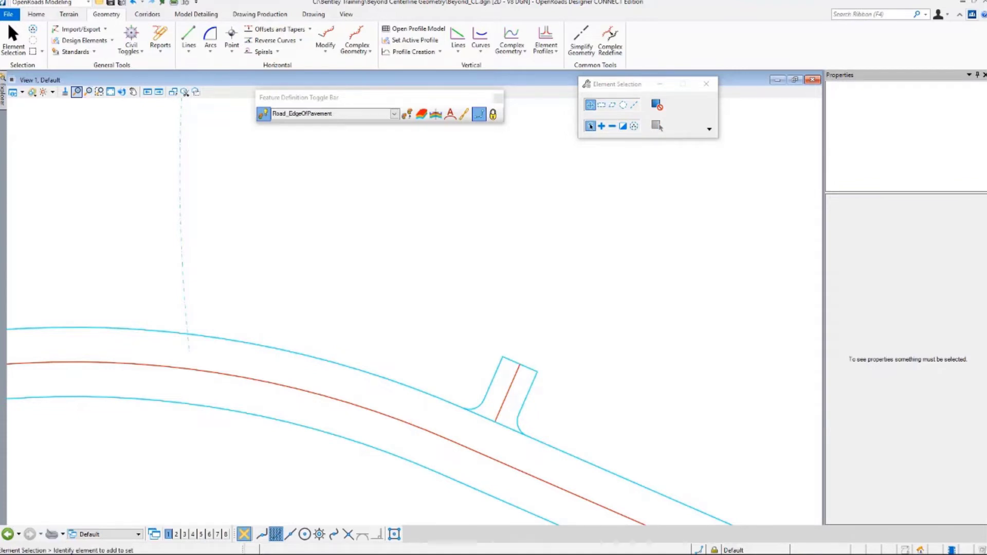
Create a partial offset of the upper pavement edge at -30.000, about 46.7' long across the dashed line, without mirroring.
middle_click_drag(267, 339, 422, 369)
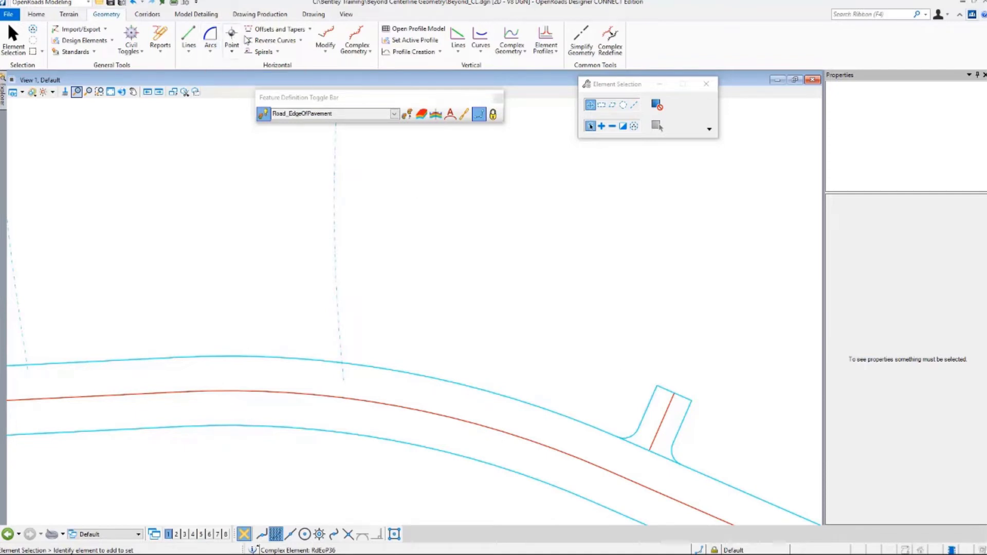
left_click(288, 29)
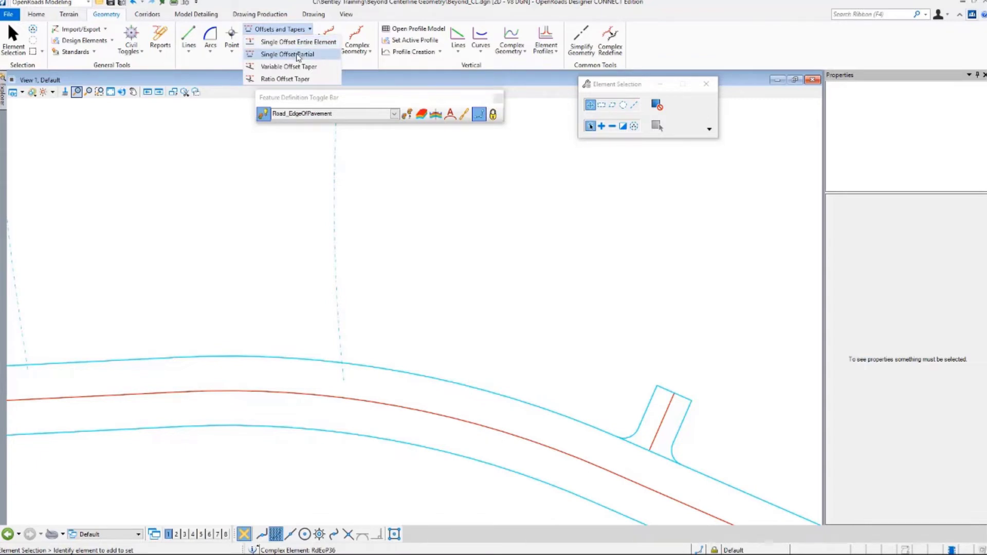
left_click(297, 54)
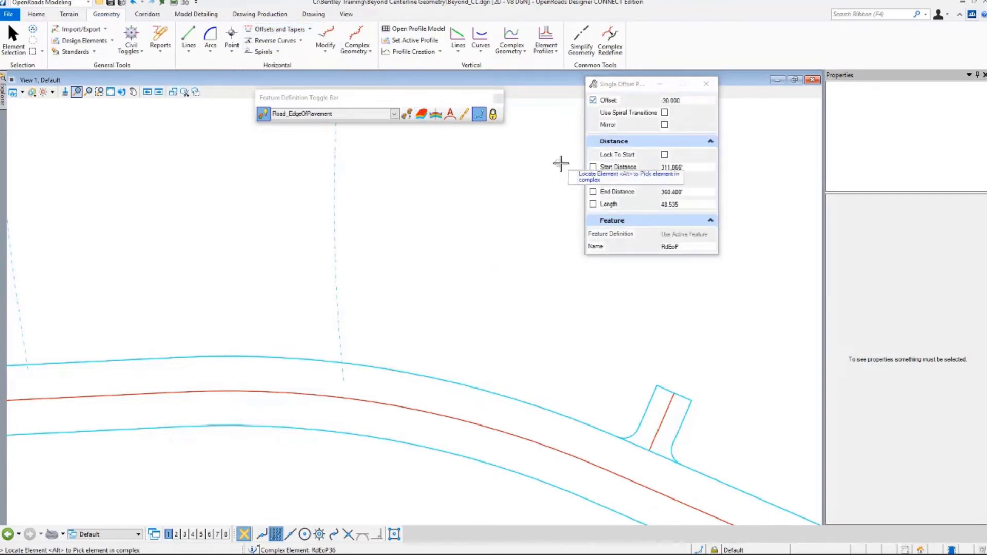
left_click(262, 357)
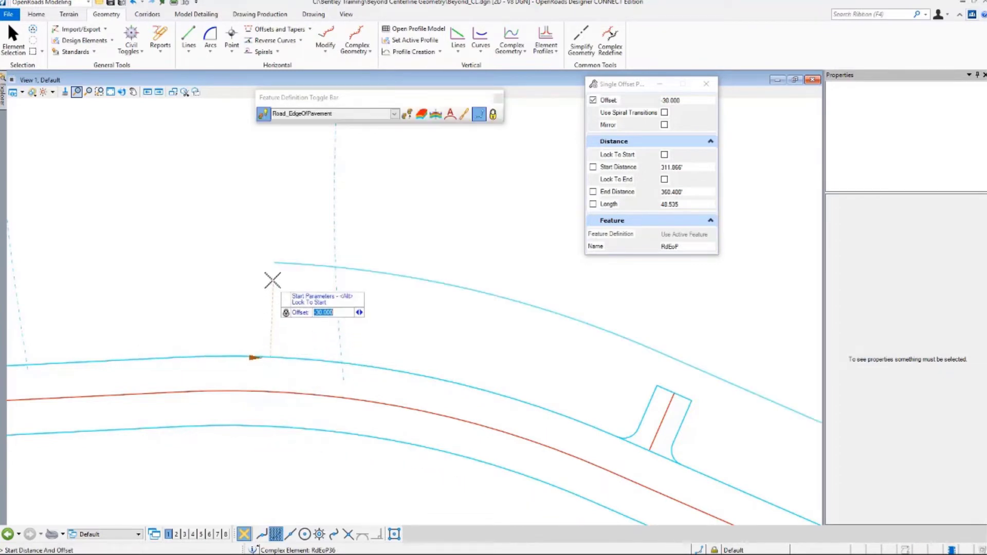
left_click(267, 261)
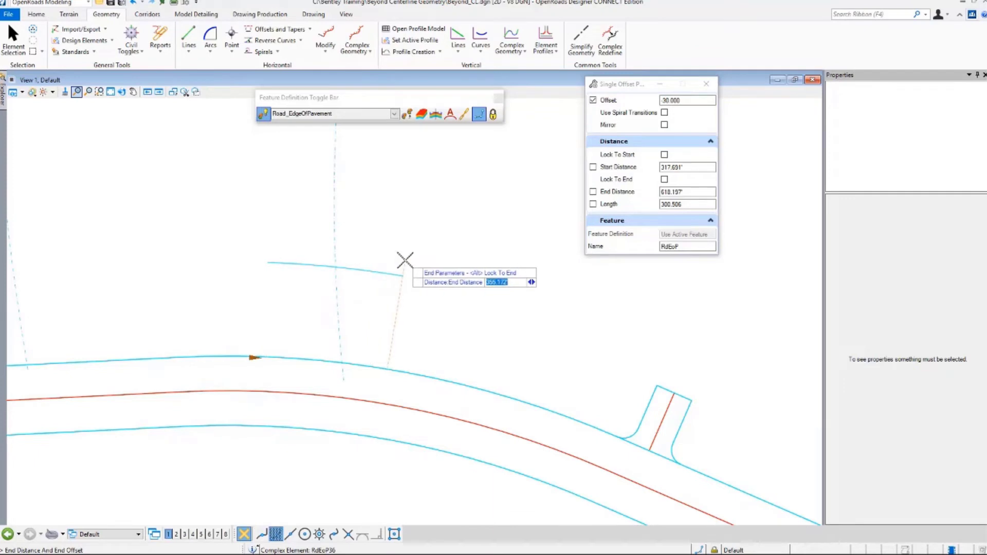
left_click(420, 223)
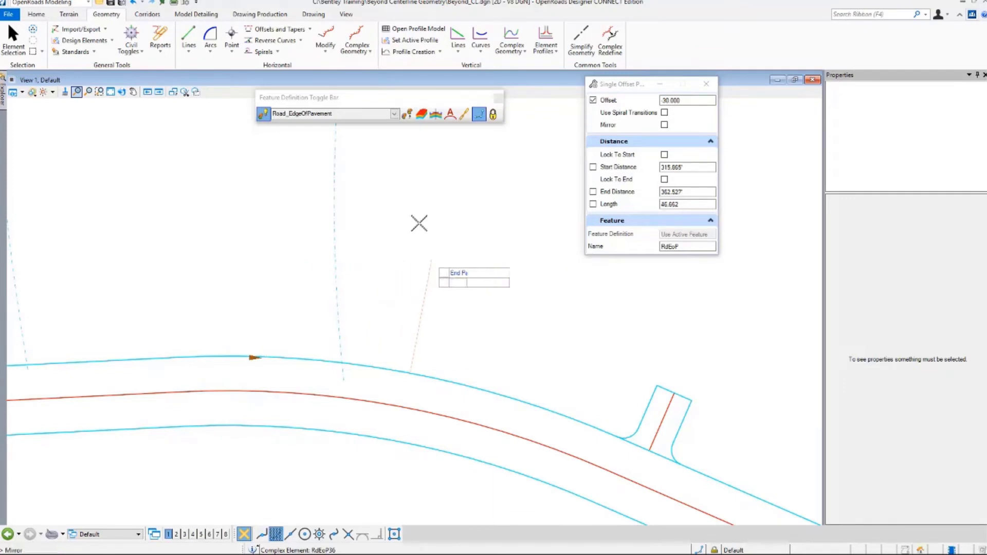
left_click(419, 223)
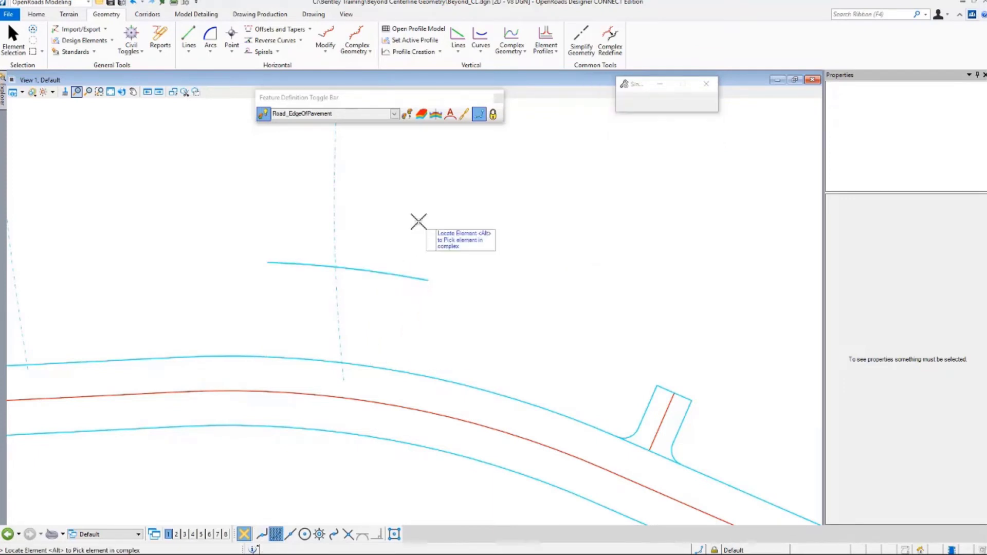
Draw a 30.000 Geom_Baseline_Driveway line from the partial offset's crossing with the dashed line, perpendicular to the upper pavement edge, and inspect it.
left_click(409, 115)
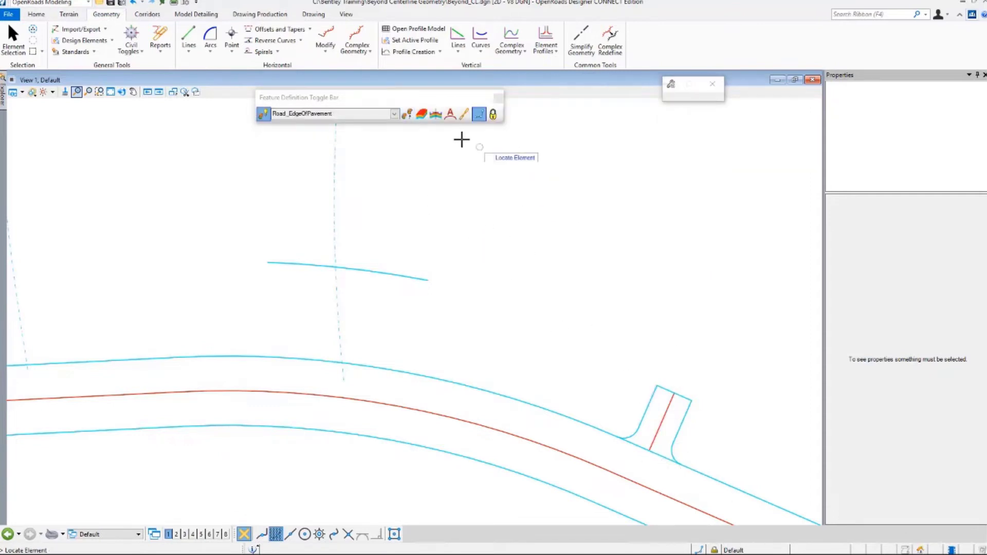
left_click(657, 434)
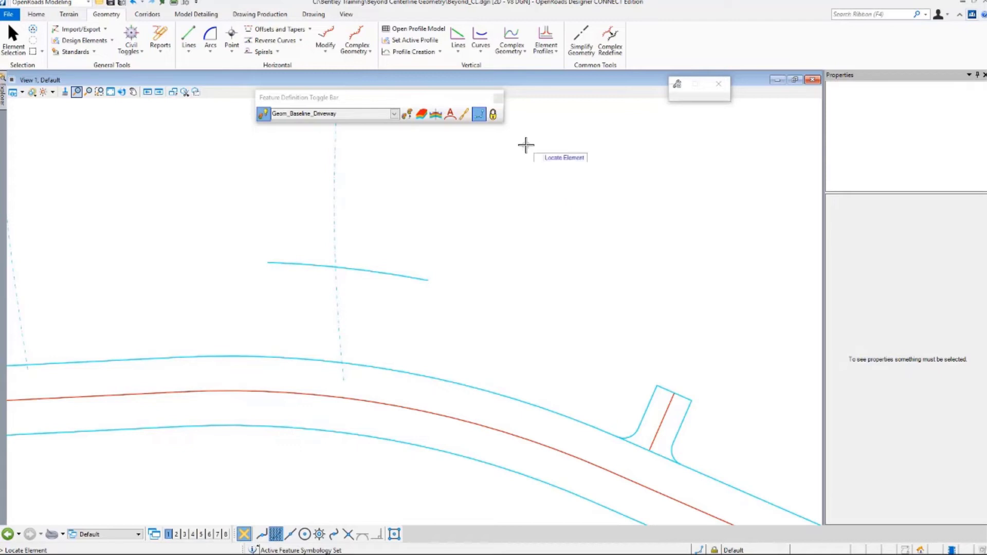
left_click(188, 35)
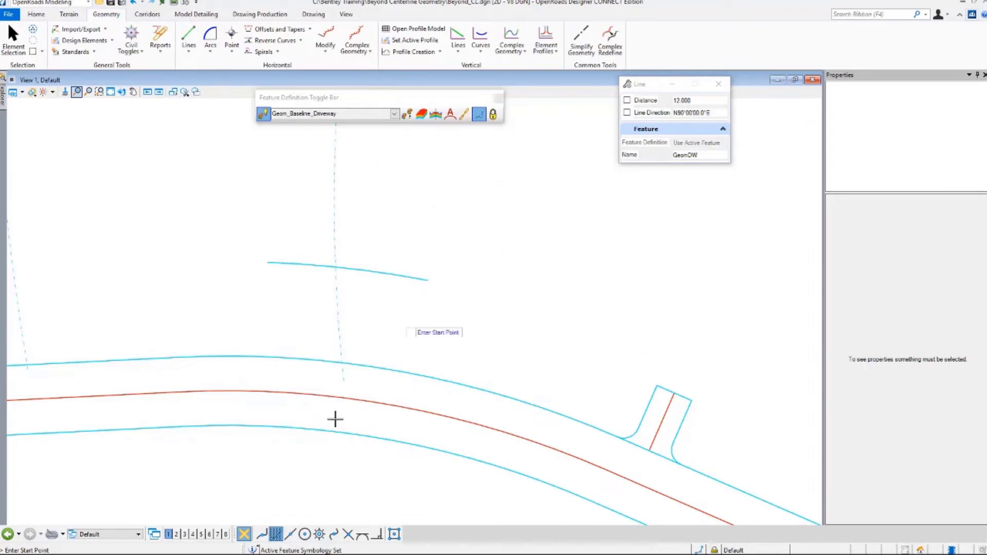
left_click(348, 535)
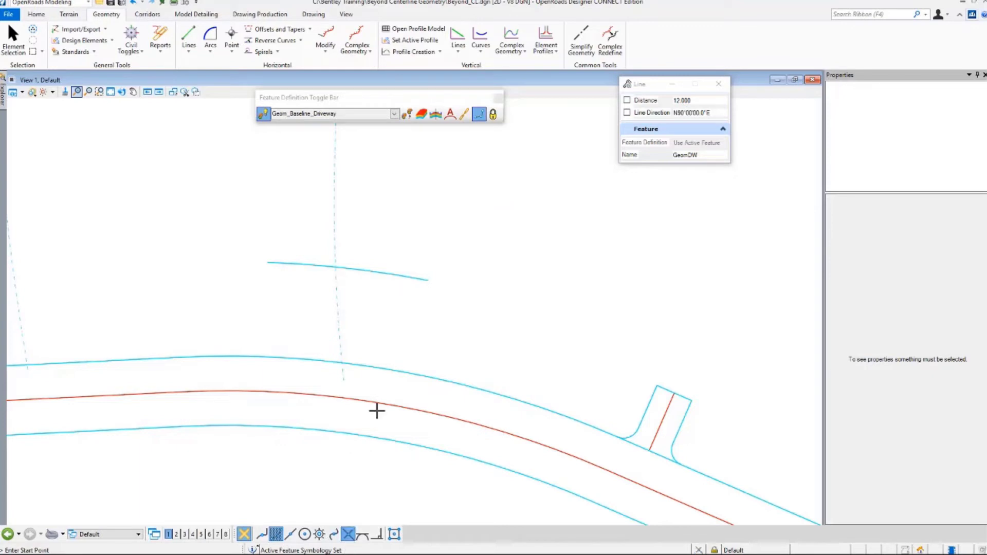
left_click(335, 267)
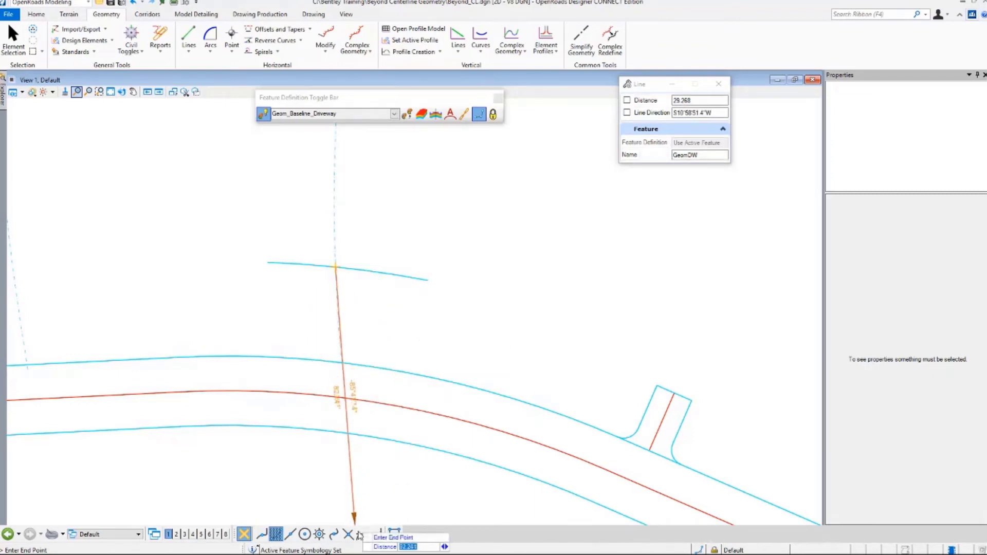
left_click(375, 536)
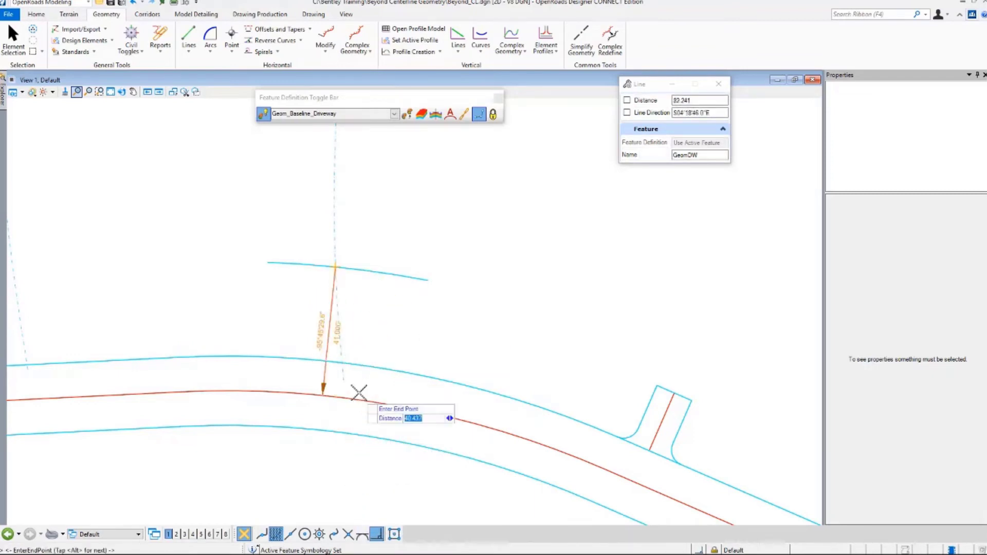
left_click(318, 356)
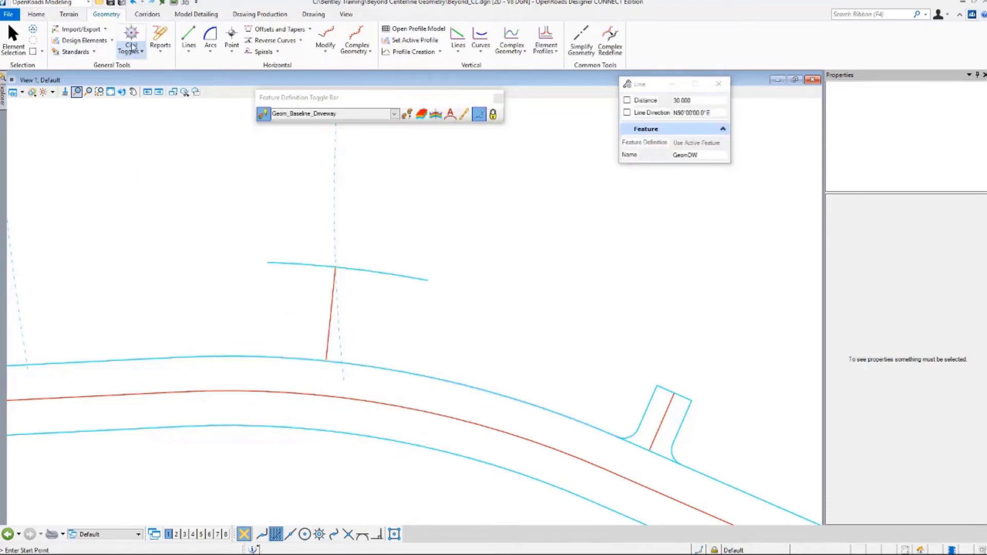
left_click(13, 41)
left_click(324, 342)
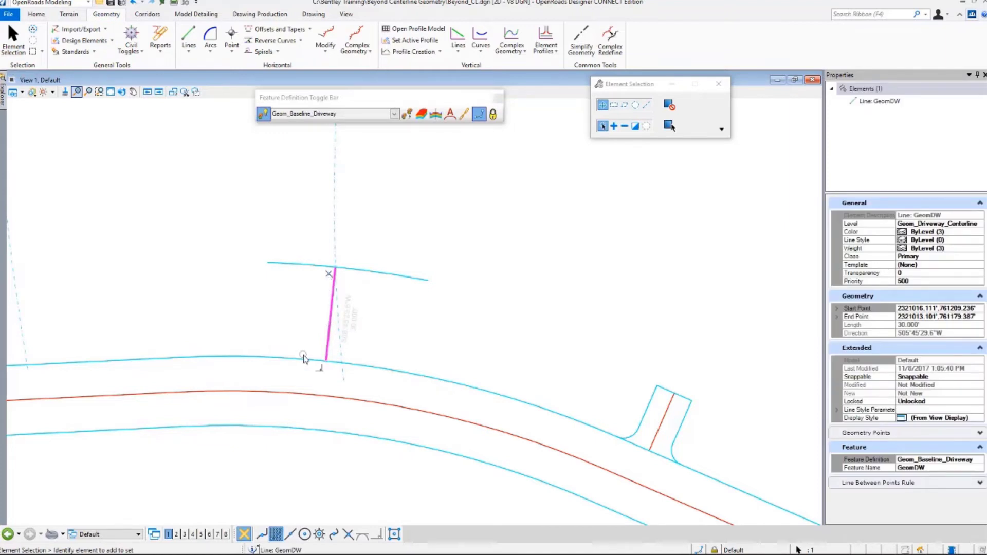
left_click(205, 295)
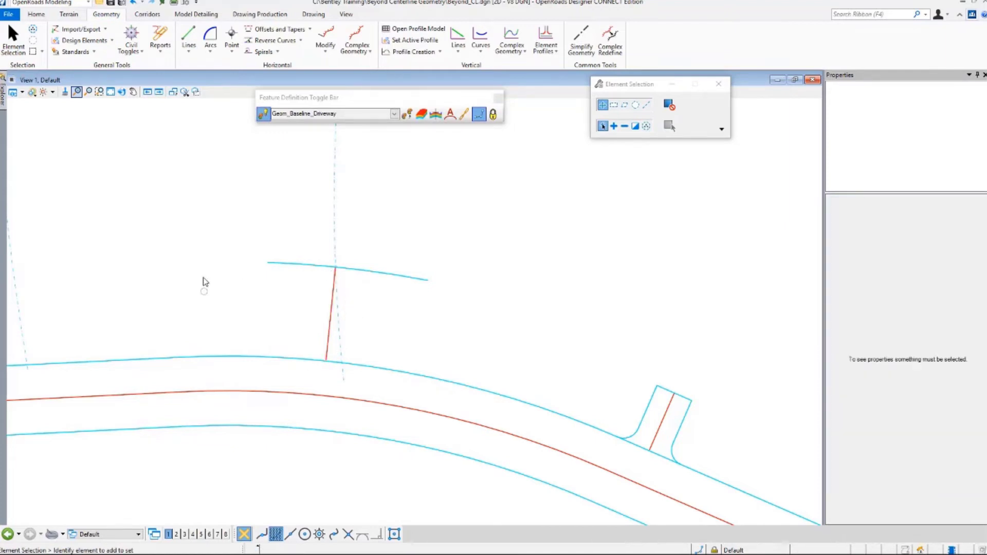
Offset the new driveway baseline by 6.000 on both sides using the Road_EdgeOfPavement feature definition.
left_click(309, 29)
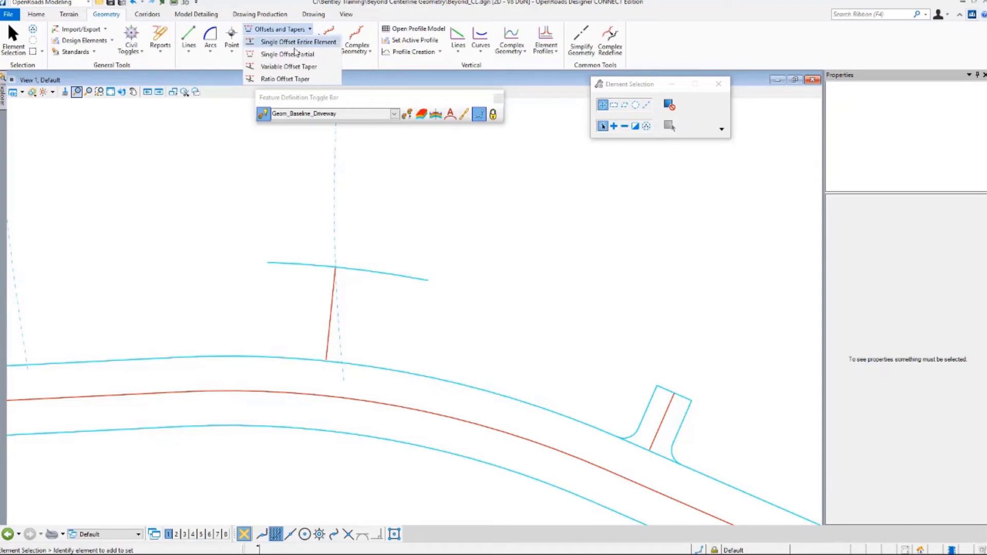
left_click(294, 41)
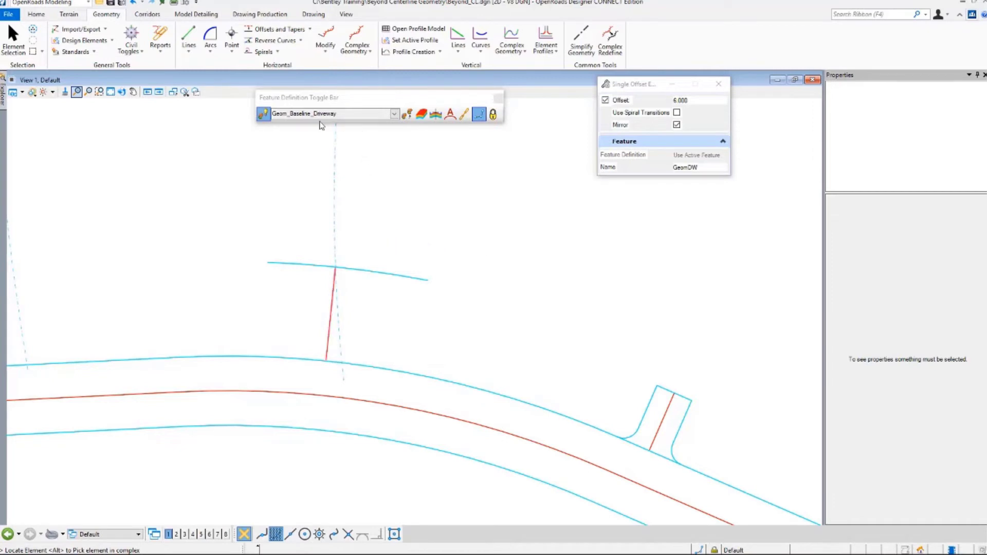
left_click(405, 115)
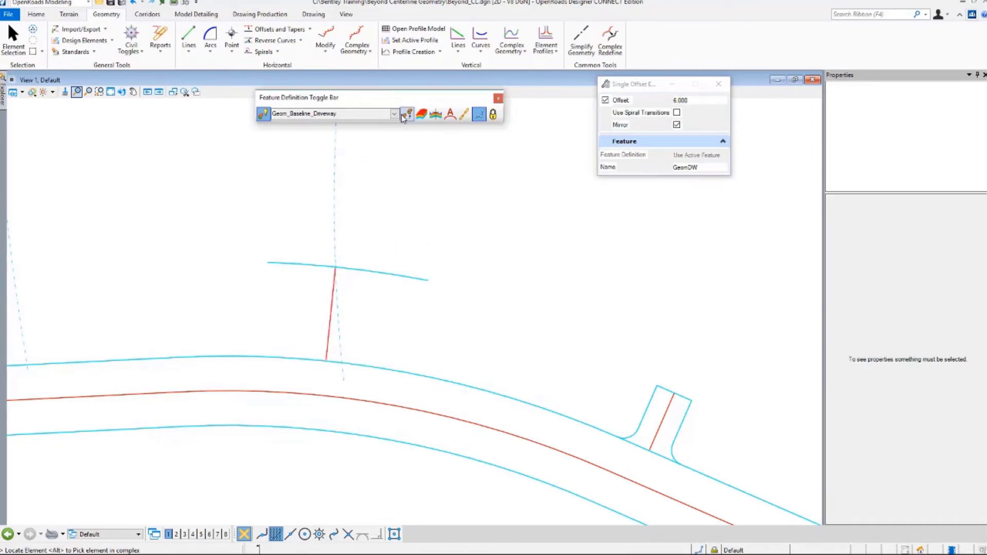
left_click(398, 274)
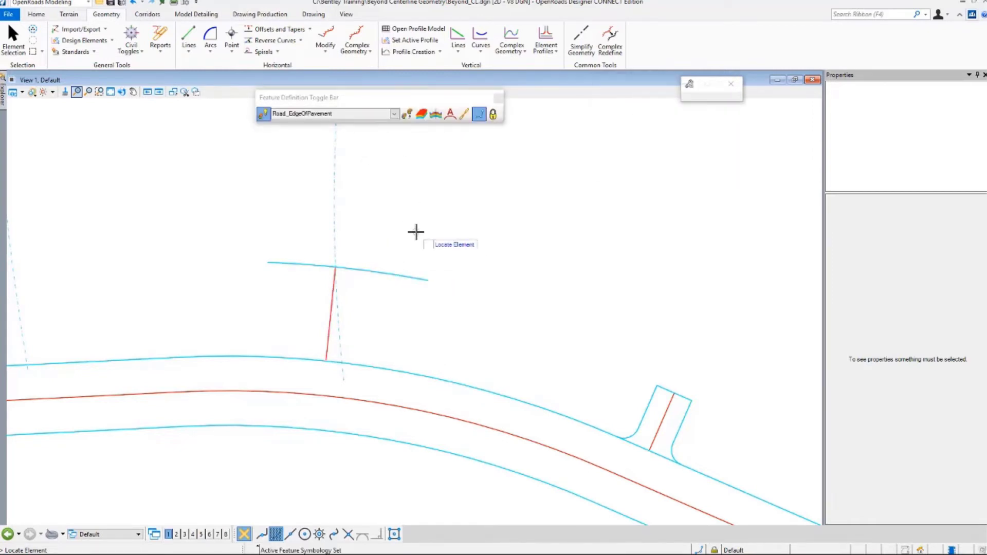
left_click(281, 32)
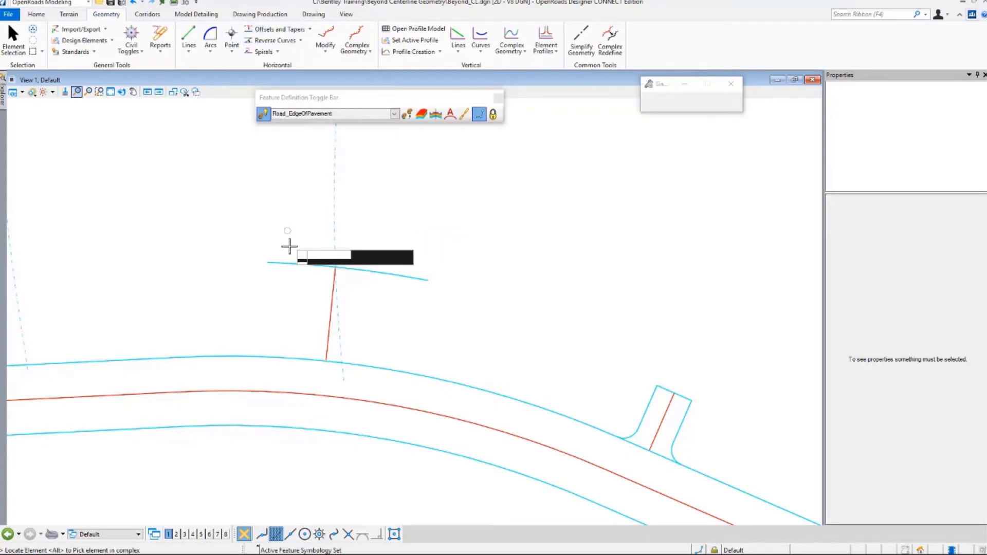
left_click(326, 335)
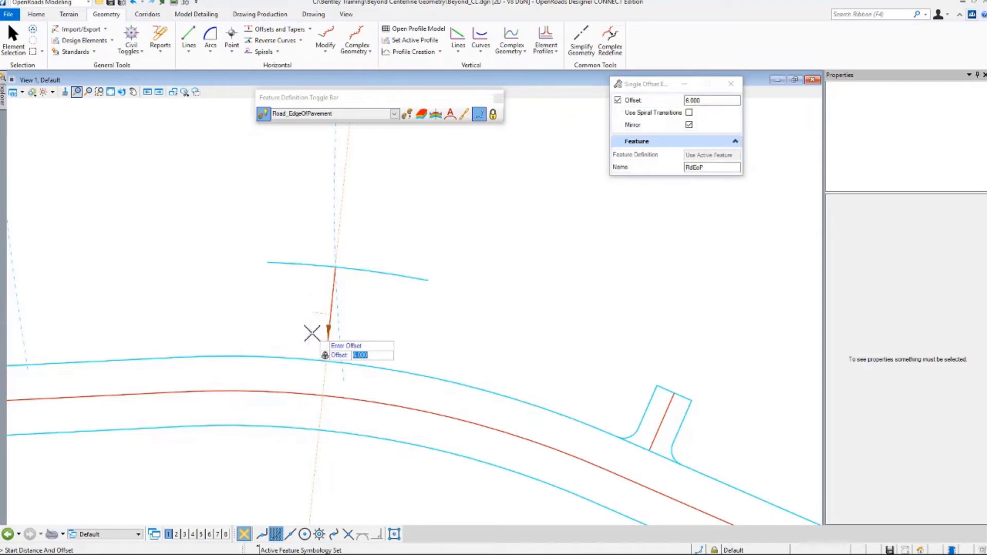
left_click(318, 334)
left_click(318, 335)
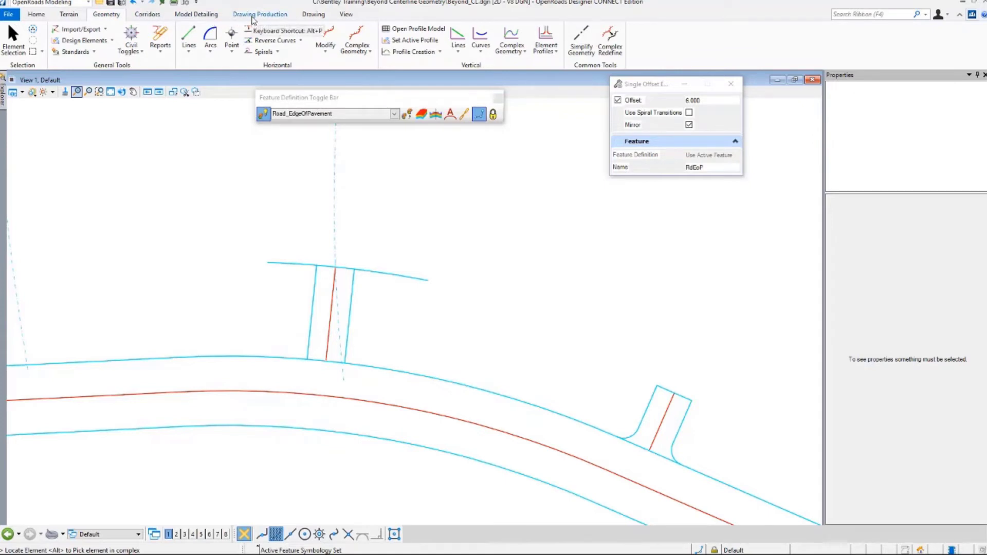
Trim the driveway's two side edges and the partial offset to their intersections so they form a closed back end.
left_click(313, 14)
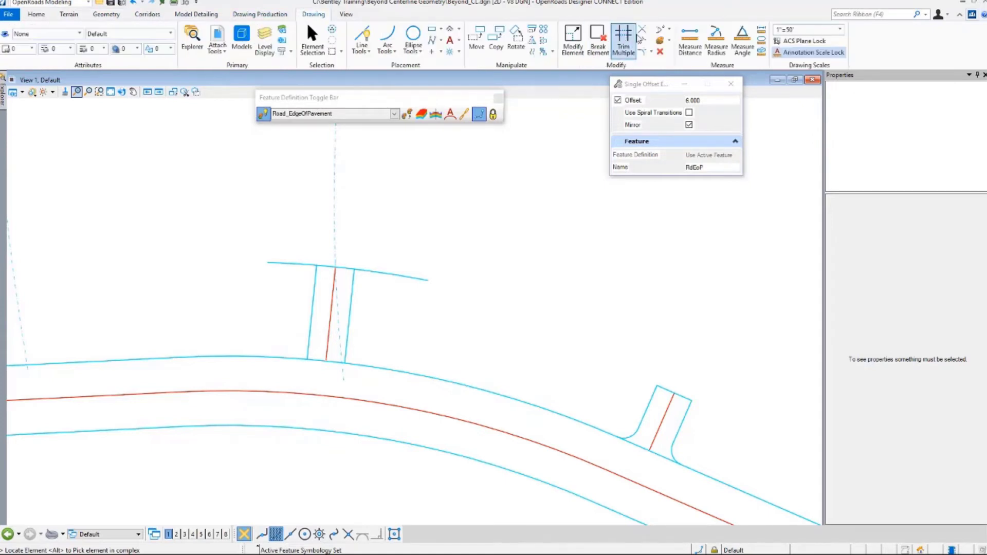
left_click(643, 31)
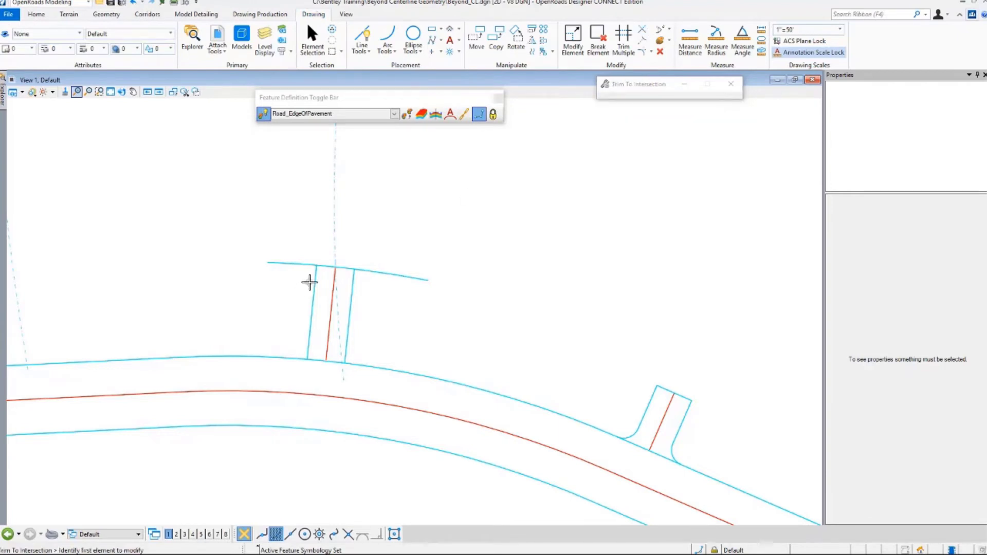
left_click(313, 282)
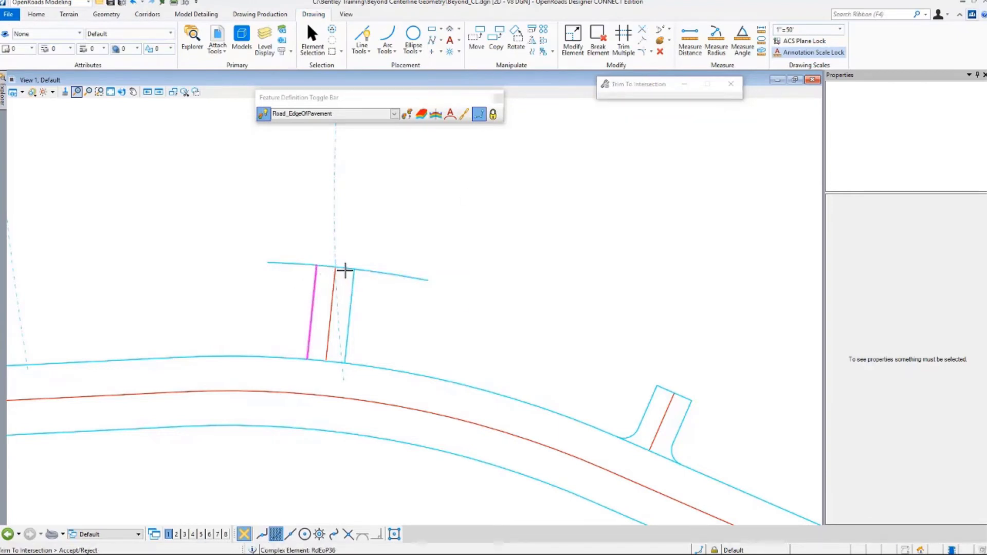
left_click(345, 270)
left_click(346, 269)
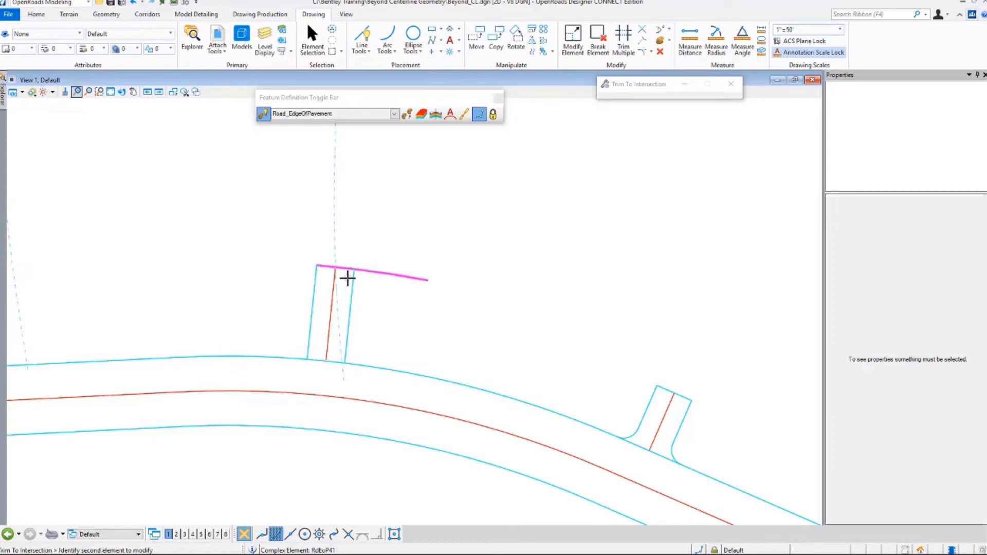
left_click(351, 282)
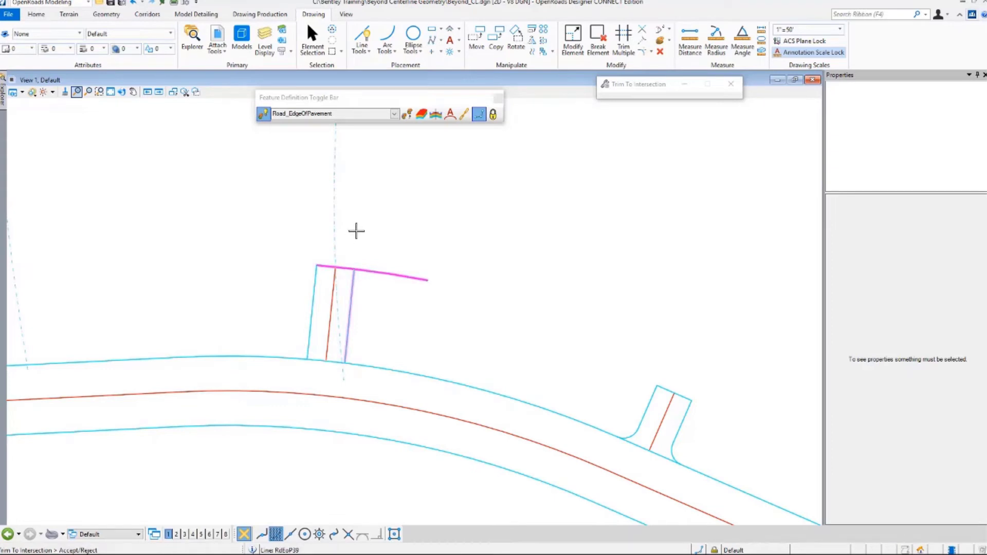
left_click(356, 230)
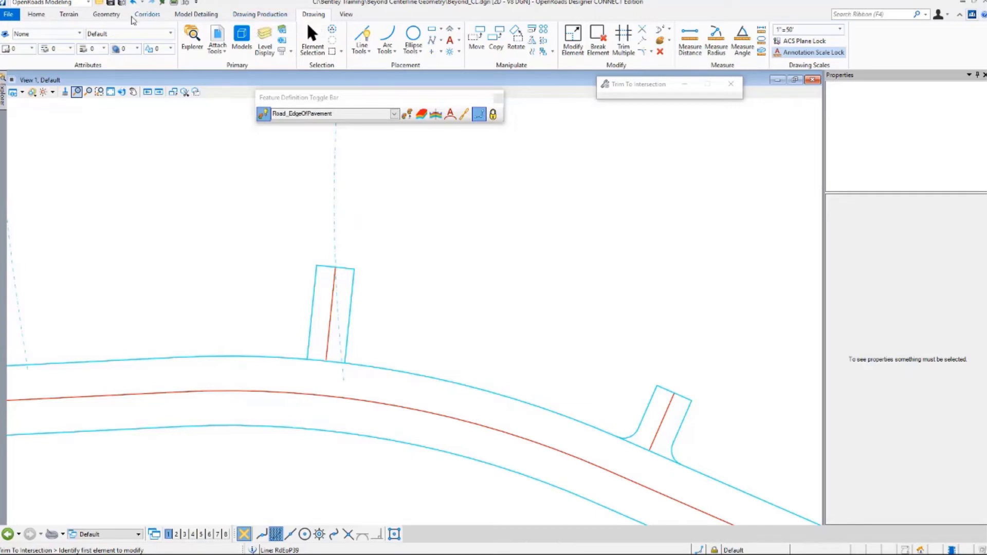
Round both driveway edges into the upper pavement edge with simple arcs of 5.000' radius, using the Back trim option.
left_click(106, 15)
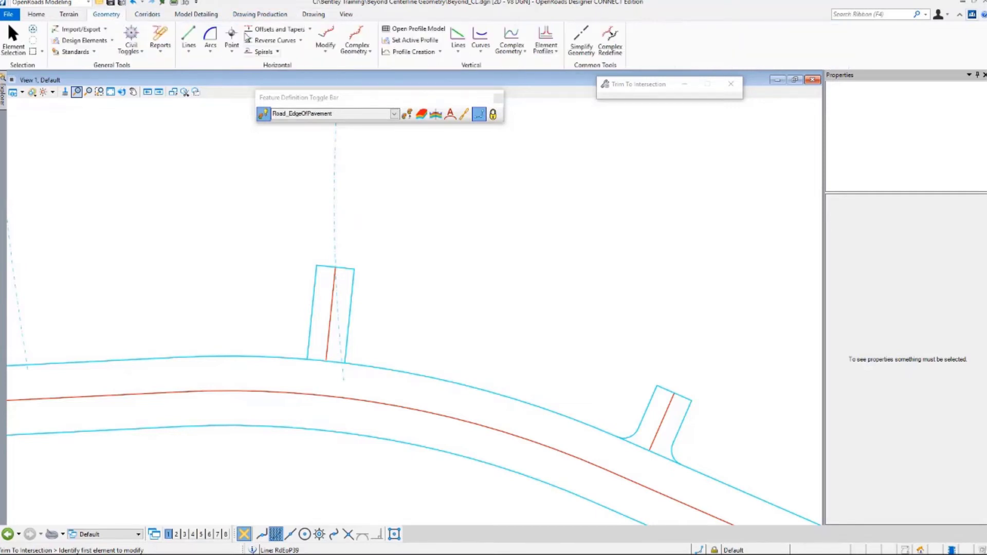
left_click(211, 35)
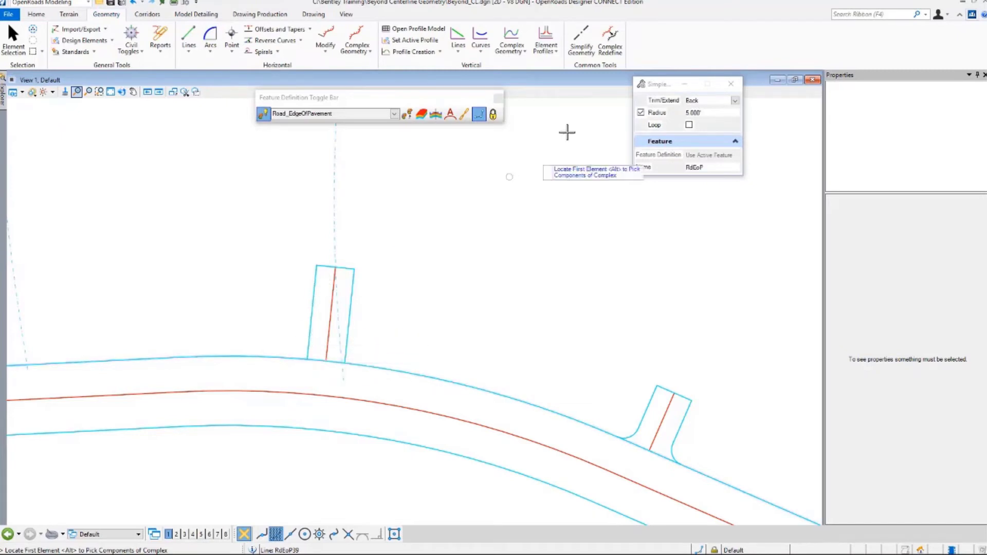
left_click(307, 356)
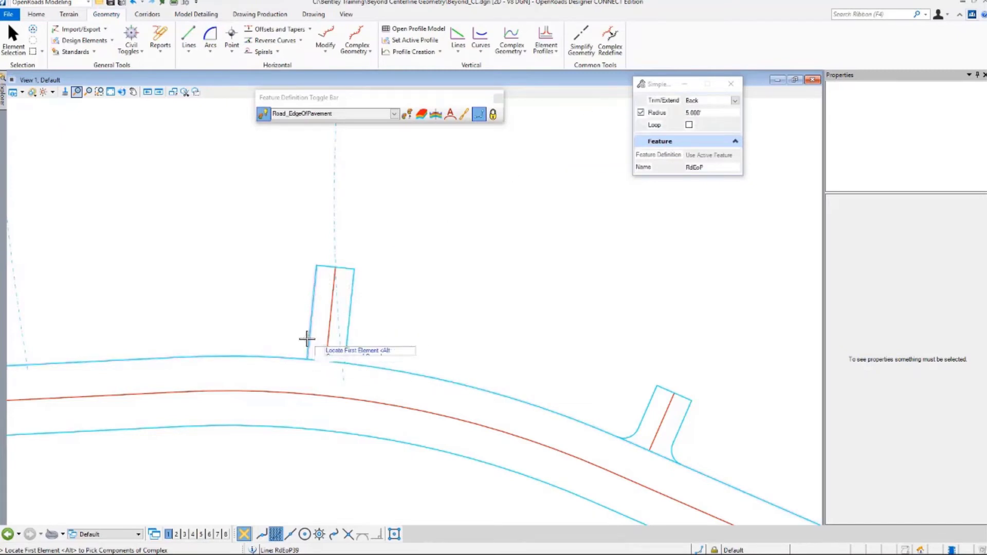
left_click(286, 357)
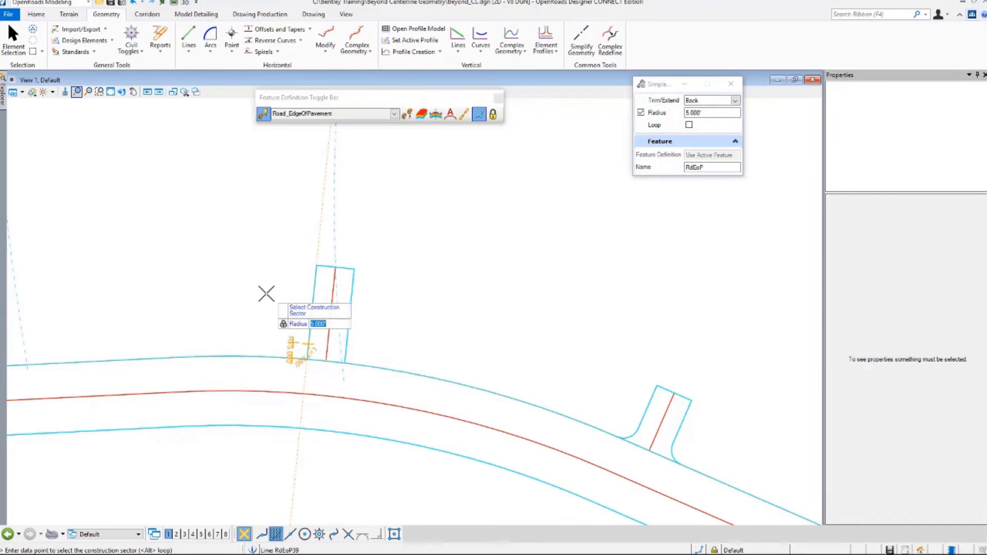
left_click(250, 281)
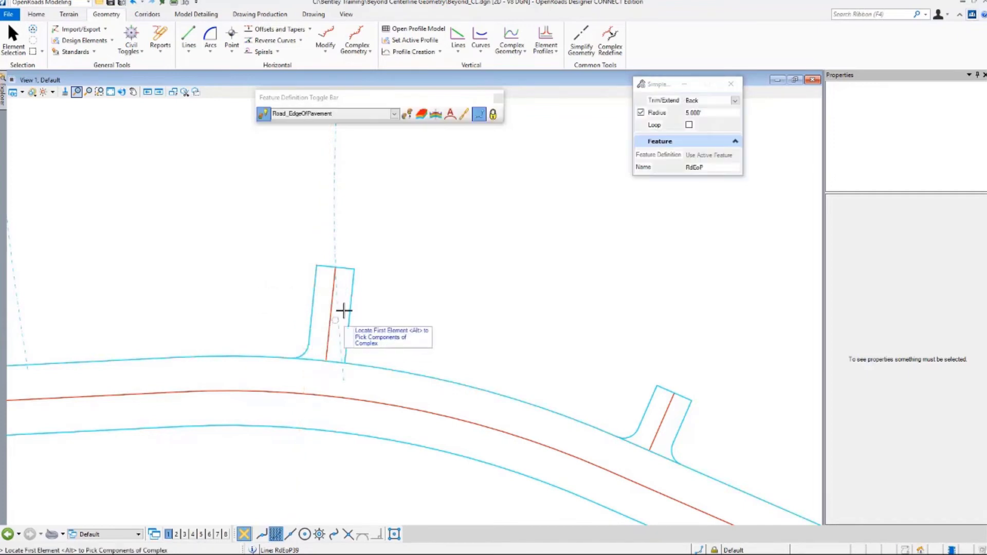
left_click(361, 362)
left_click(363, 366)
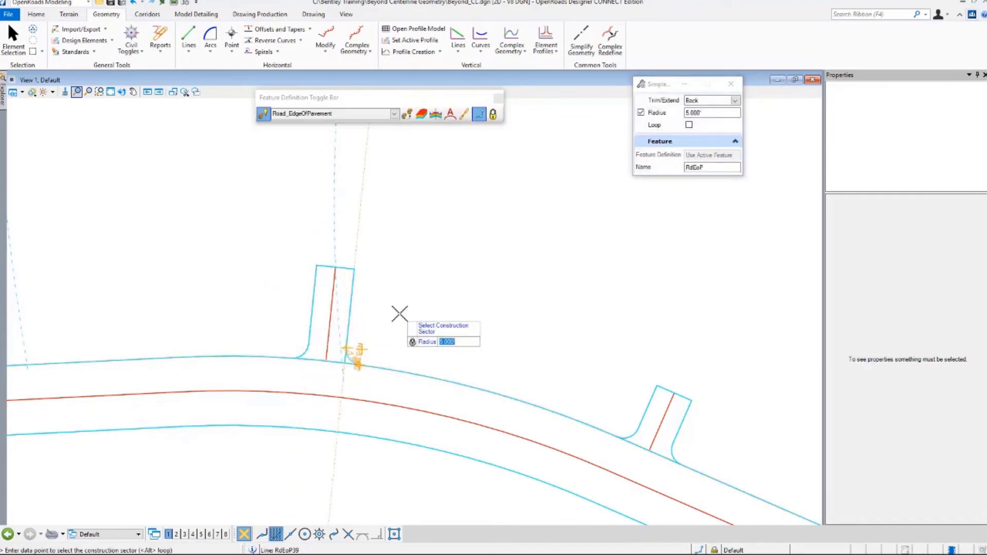
left_click(400, 314)
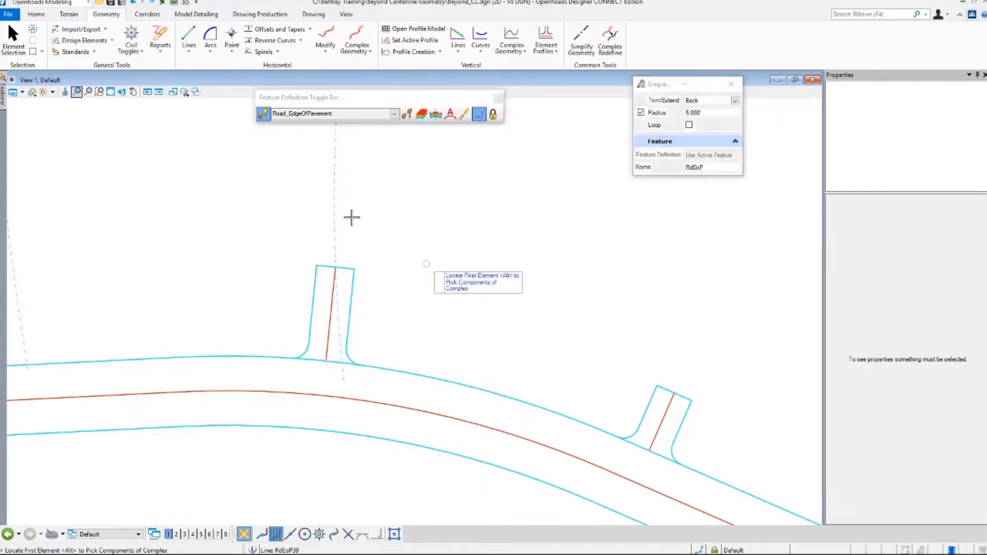
Move the East-WestCt centerline's curve intersection point upward and slightly to the right, and select the driveway baseline.
left_click(16, 50)
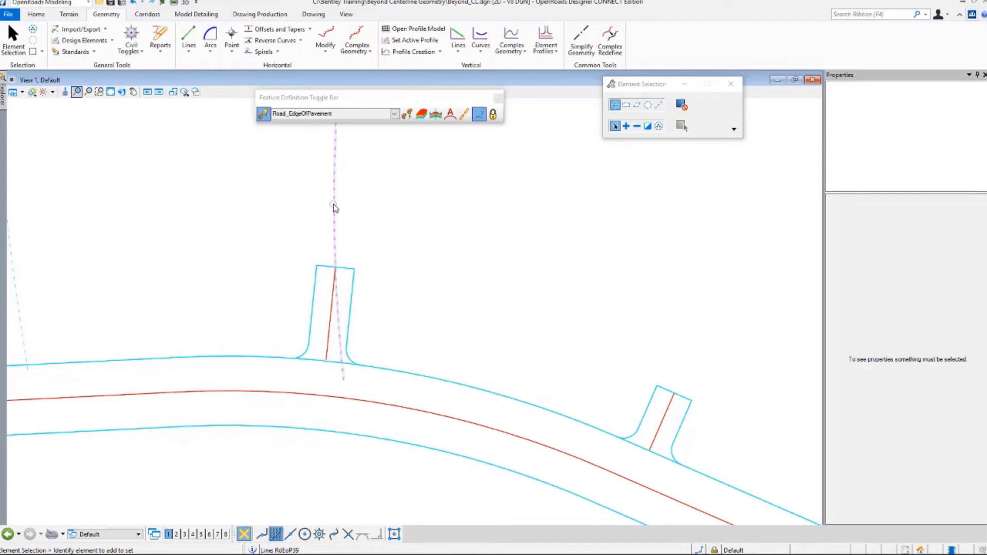
left_click(478, 423)
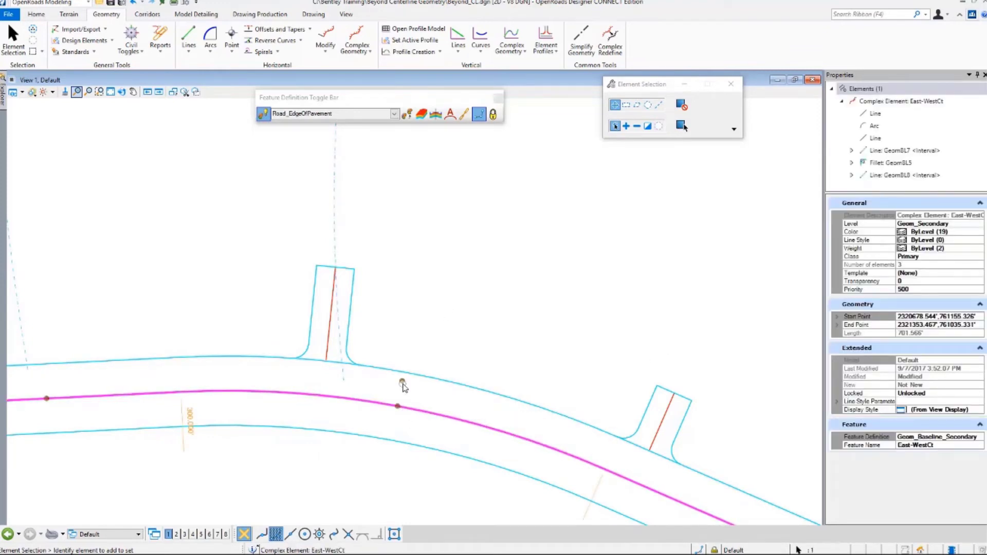
left_click_drag(403, 382, 414, 341)
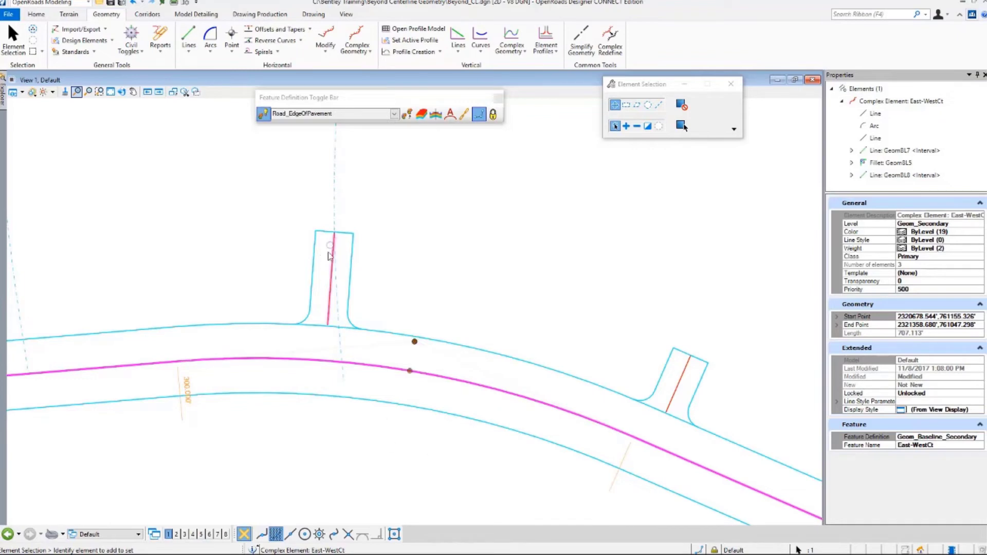
left_click(333, 276)
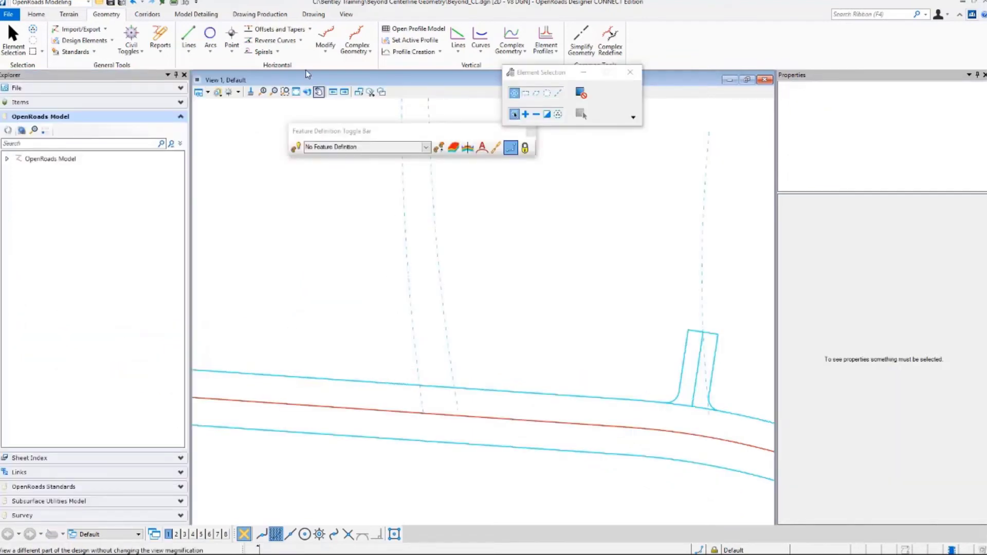
Match the upper pavement edge's Road_EdgeOfPavement feature definition and place a partial offset of -30.000 from that edge across the two dashed driveway curves.
left_click(309, 30)
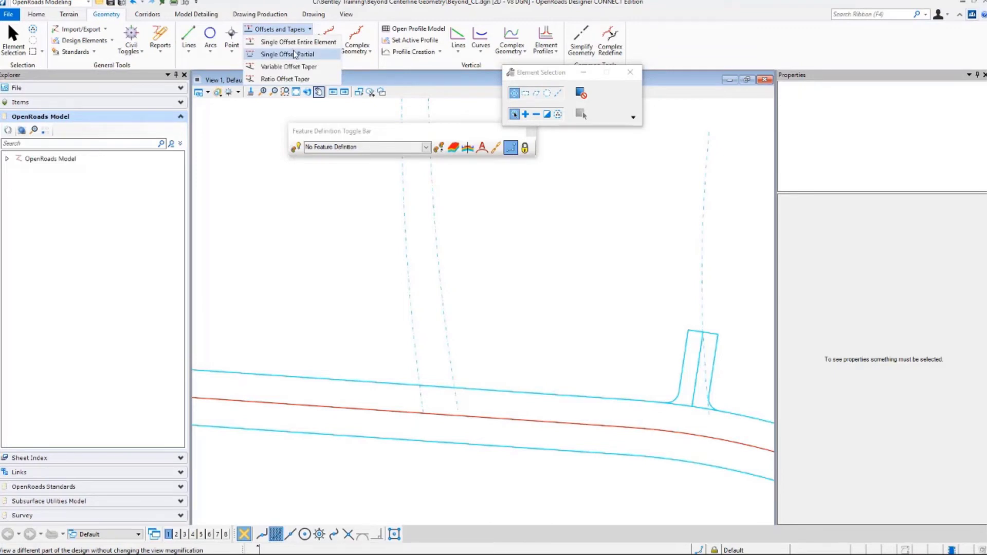
left_click(294, 54)
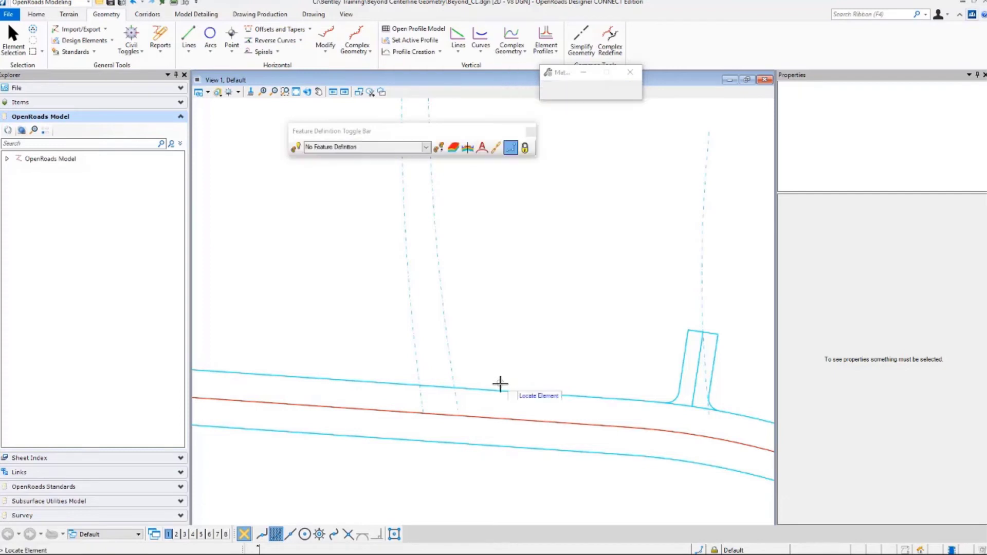
left_click(501, 389)
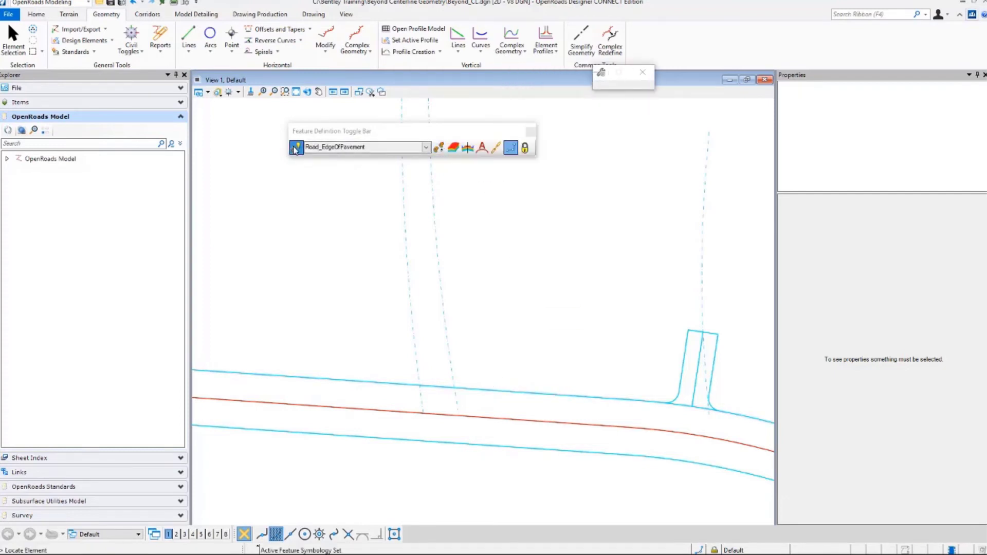
left_click(276, 29)
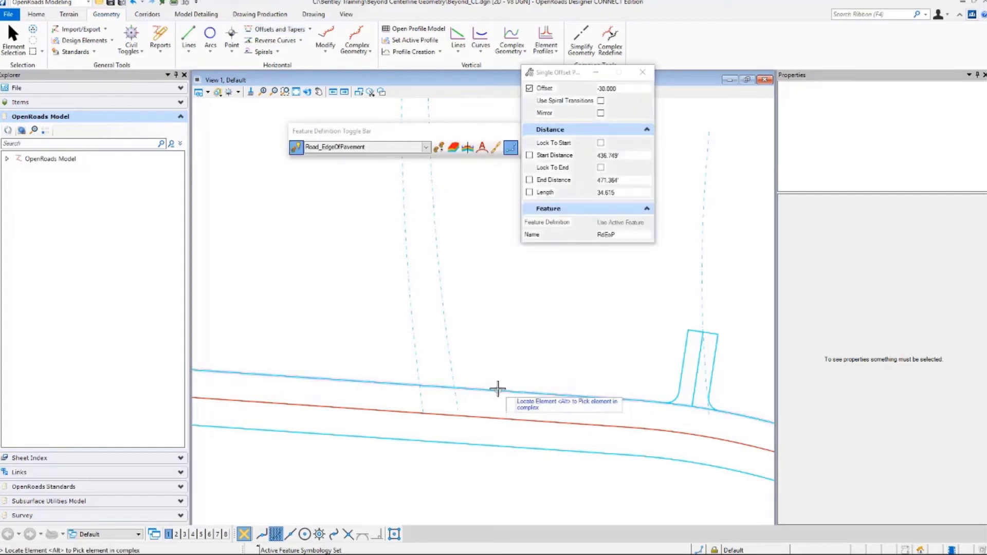
left_click(495, 391)
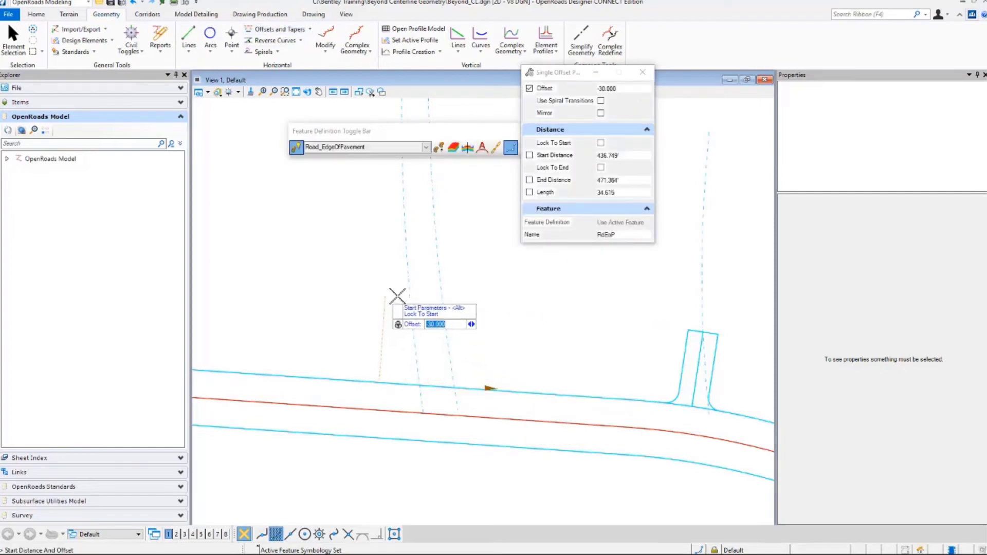
left_click(397, 297)
left_click(474, 273)
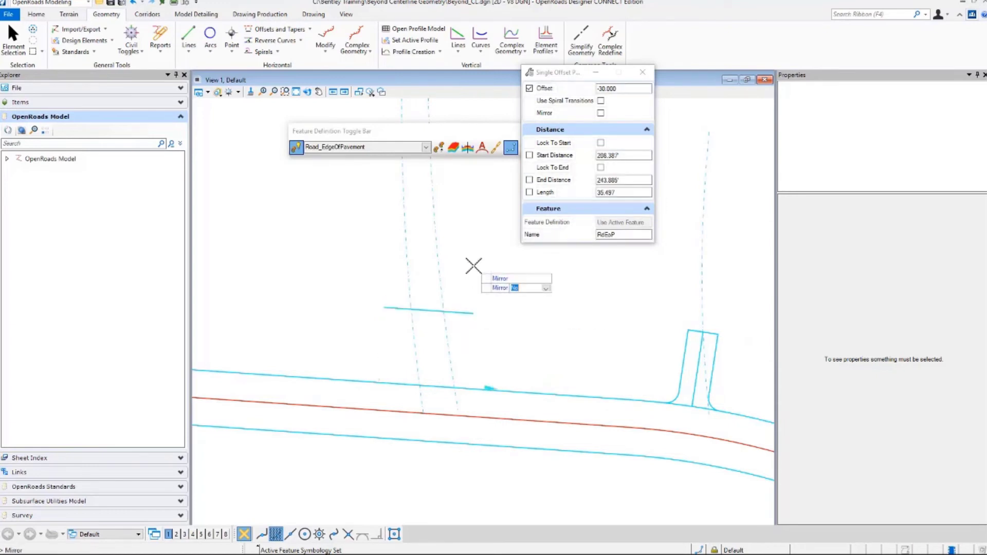
left_click(474, 266)
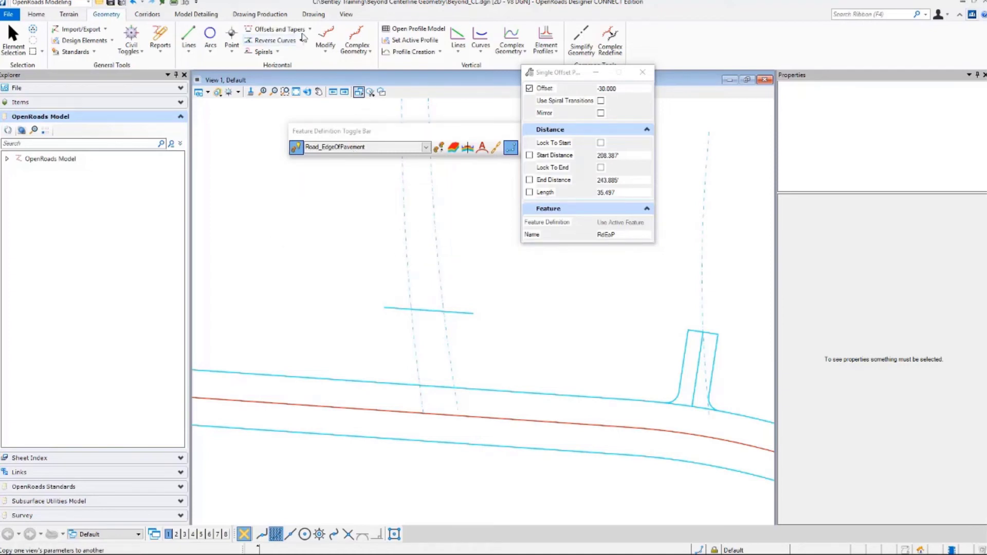
Offset both dashed driveway curves along their entire length by 0.000 to create Road_EdgeOfPavement edges directly on them.
left_click(309, 29)
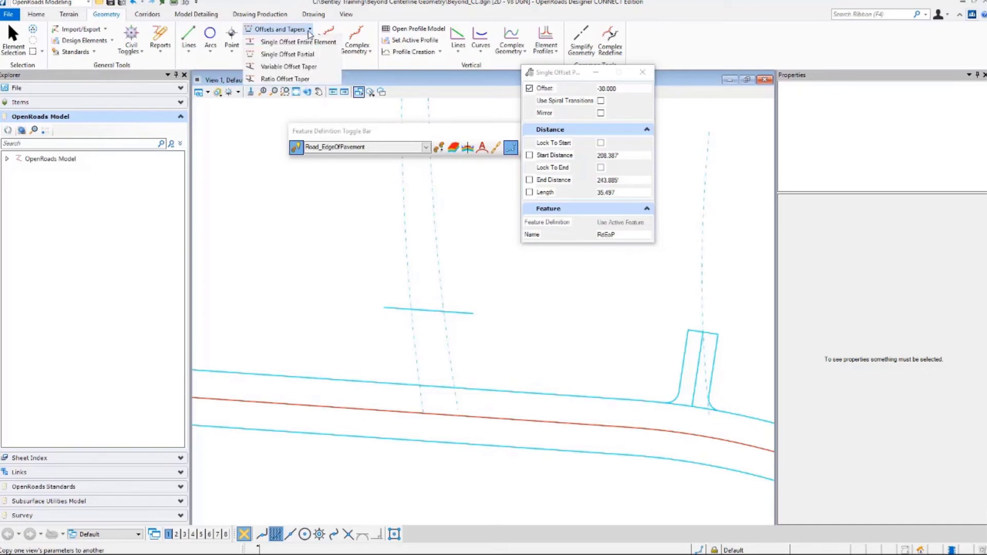
left_click(309, 41)
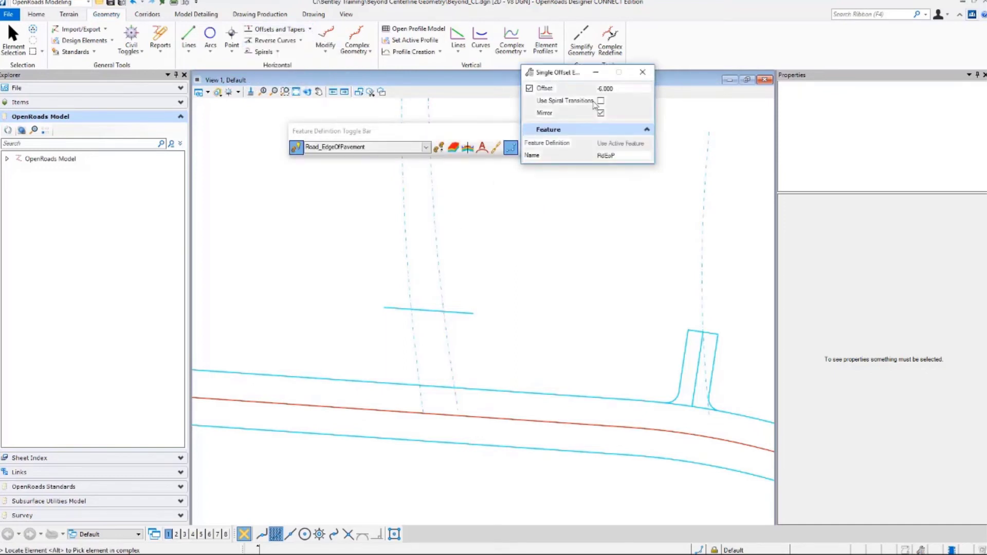
left_click_drag(558, 78, 631, 139)
left_click(701, 147)
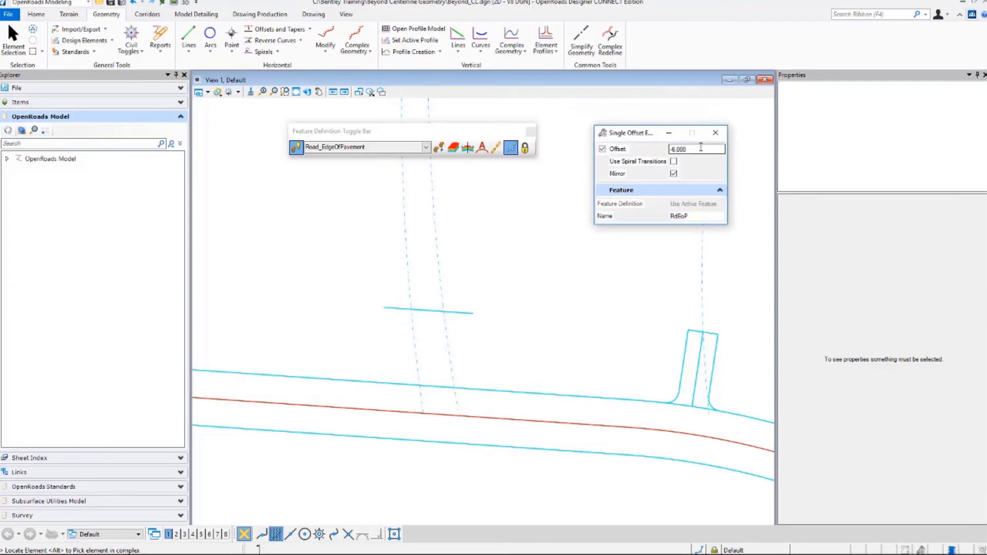
left_click_drag(691, 149, 623, 151)
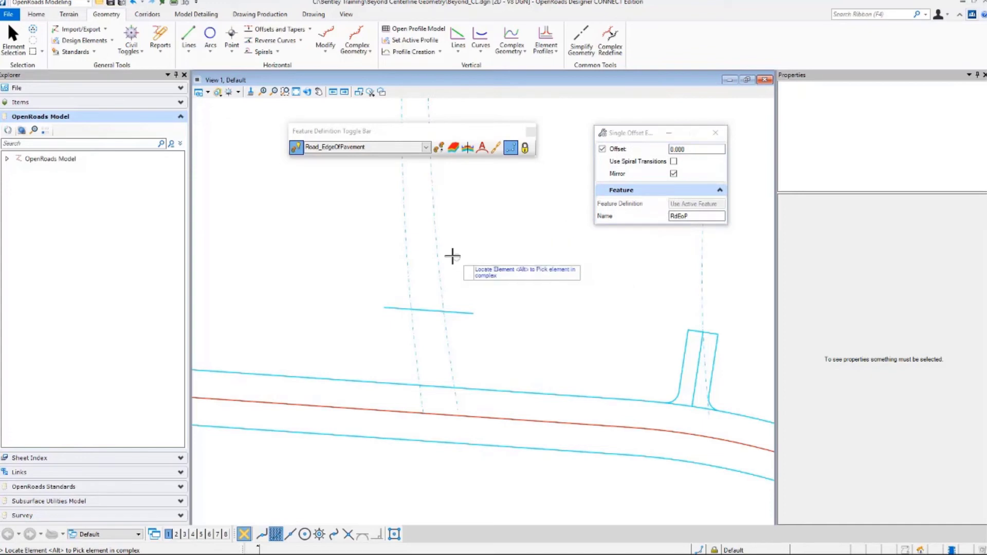
left_click(439, 249)
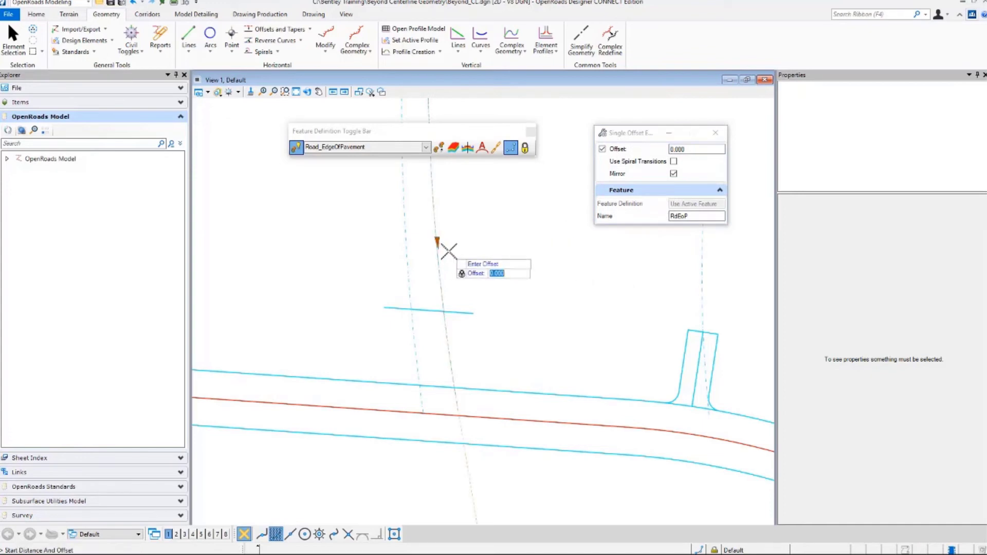
left_click(445, 250)
left_click(406, 251)
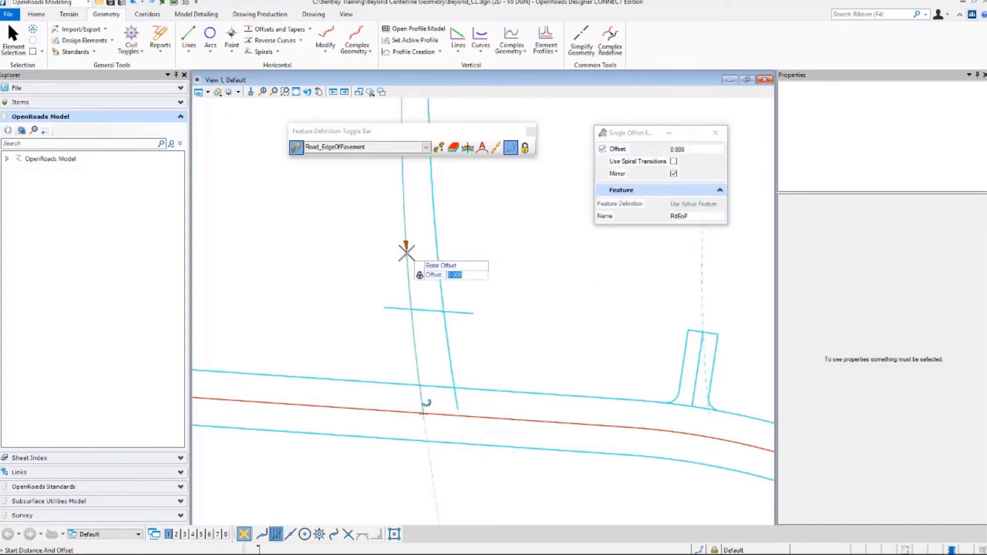
left_click(376, 250)
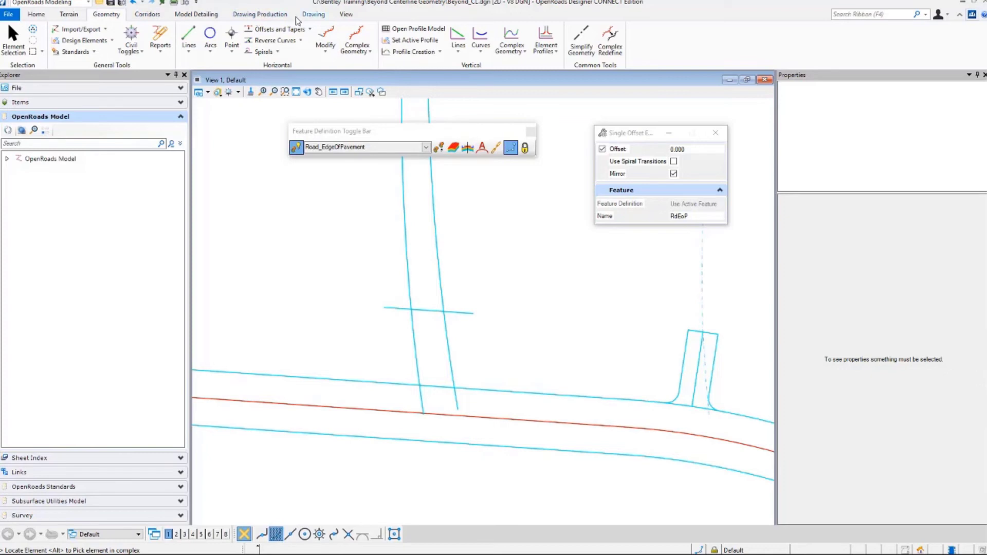
Trim the new driveway's left edge and the partial offset line to their intersection, keeping the road side of the edge.
left_click(313, 16)
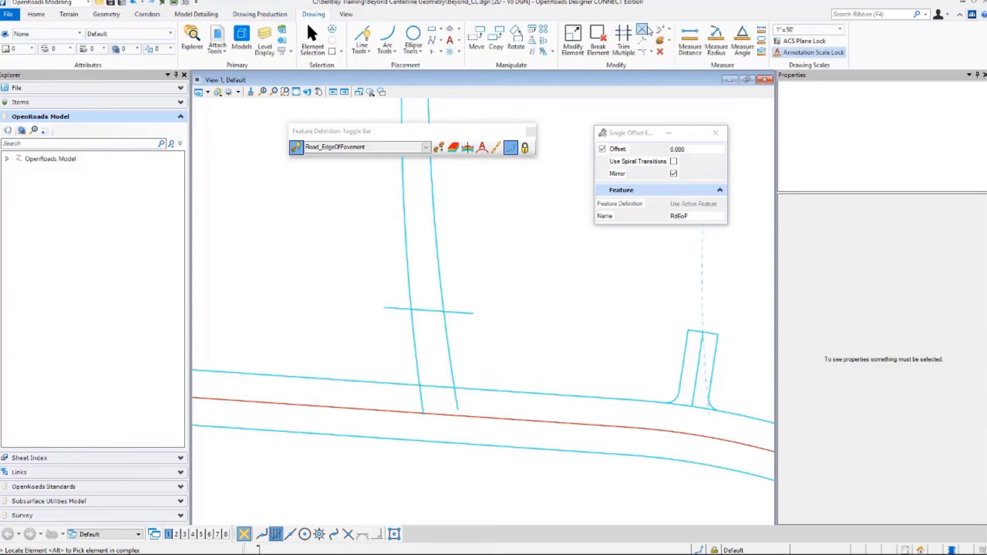
left_click(657, 29)
left_click(413, 320)
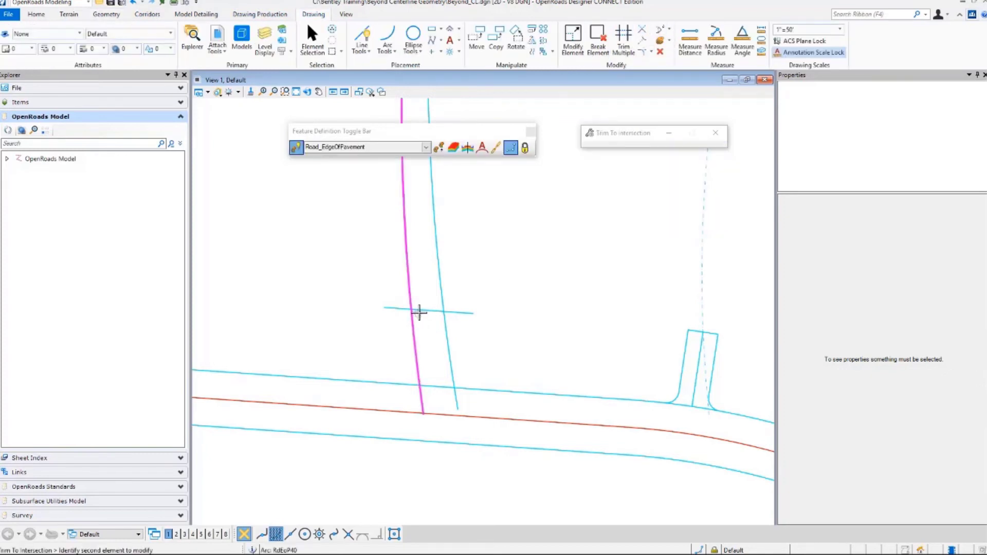
left_click(419, 312)
left_click(425, 320)
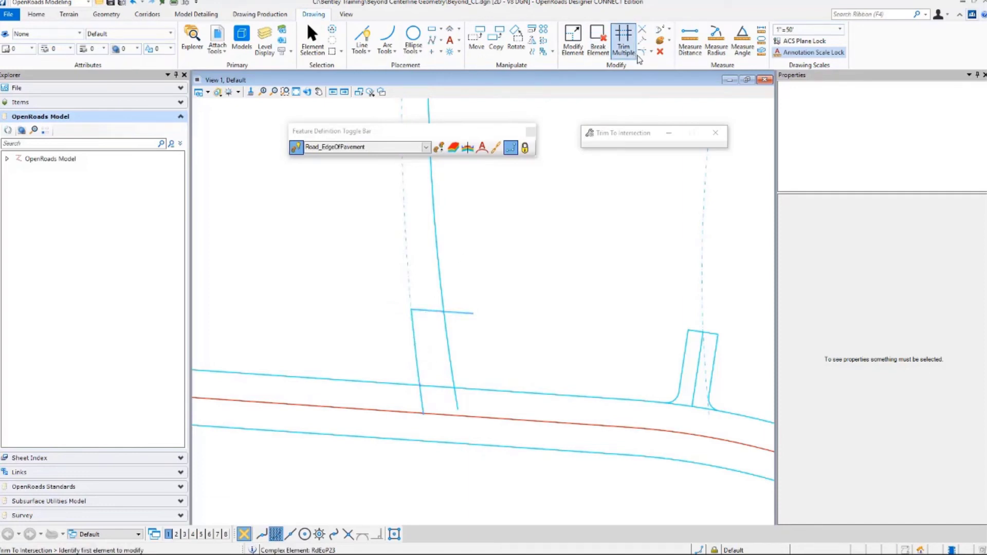
Round both new driveway edges into the upper pavement edge with simple arcs of 5.000' radius, using the Back trim option.
left_click(642, 52)
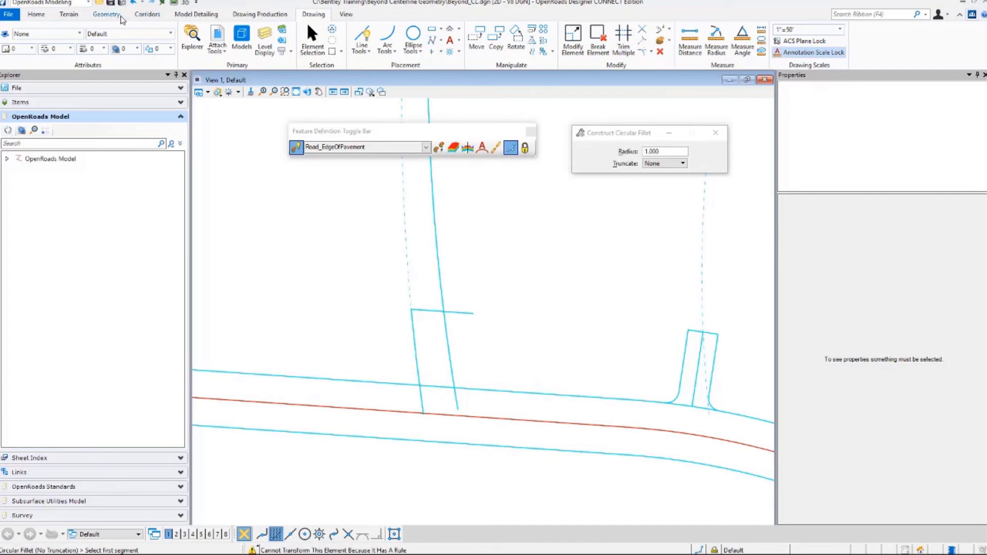
left_click(114, 15)
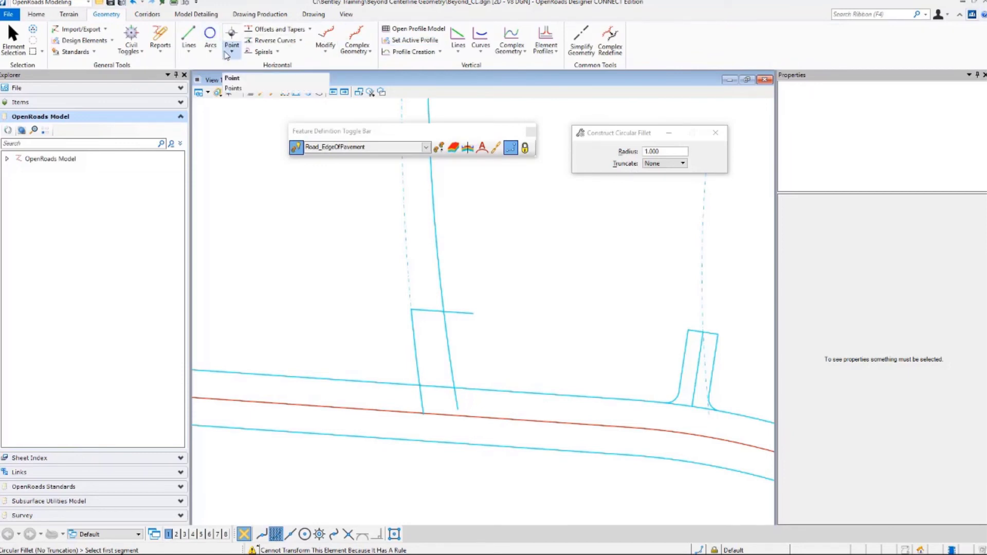
left_click(210, 42)
mouse_move(271, 133)
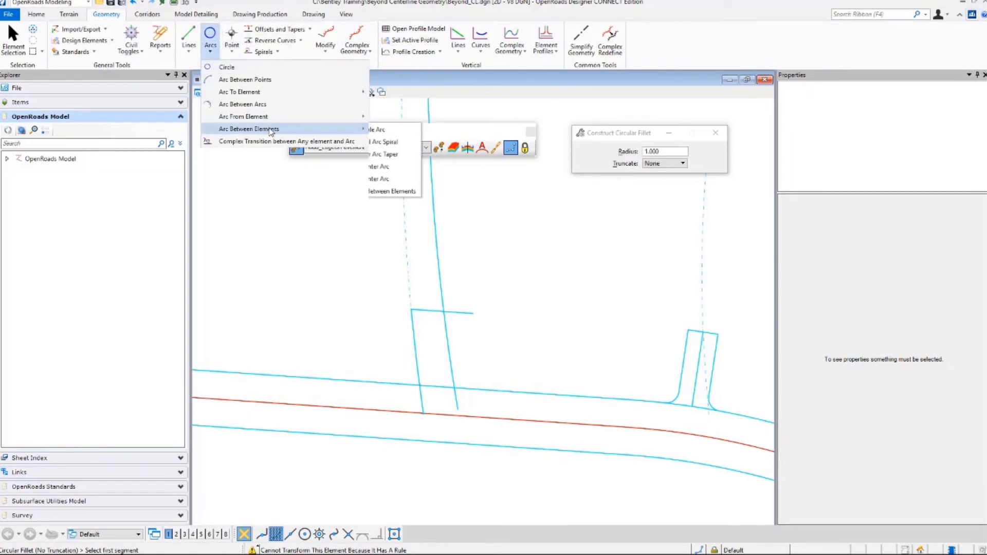
left_click(383, 130)
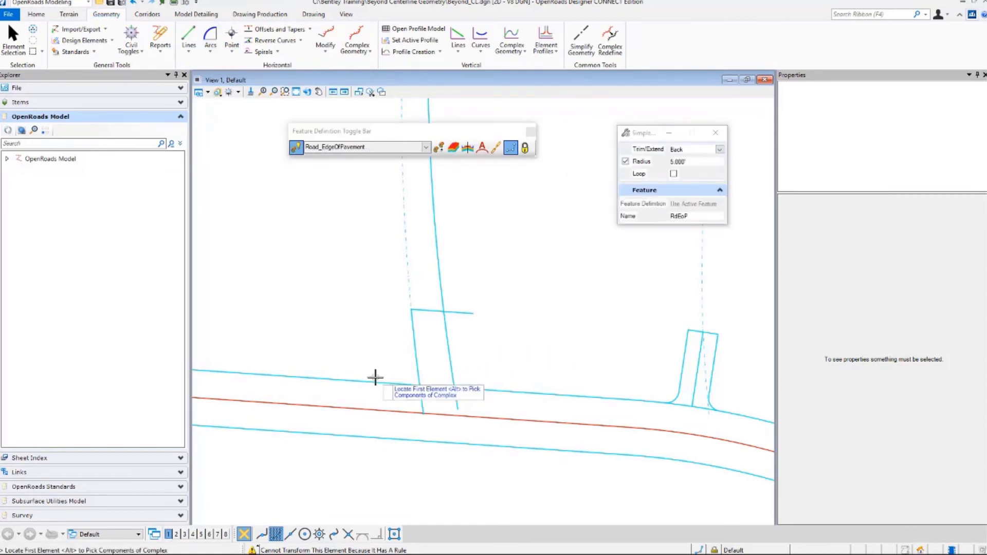
left_click(415, 354)
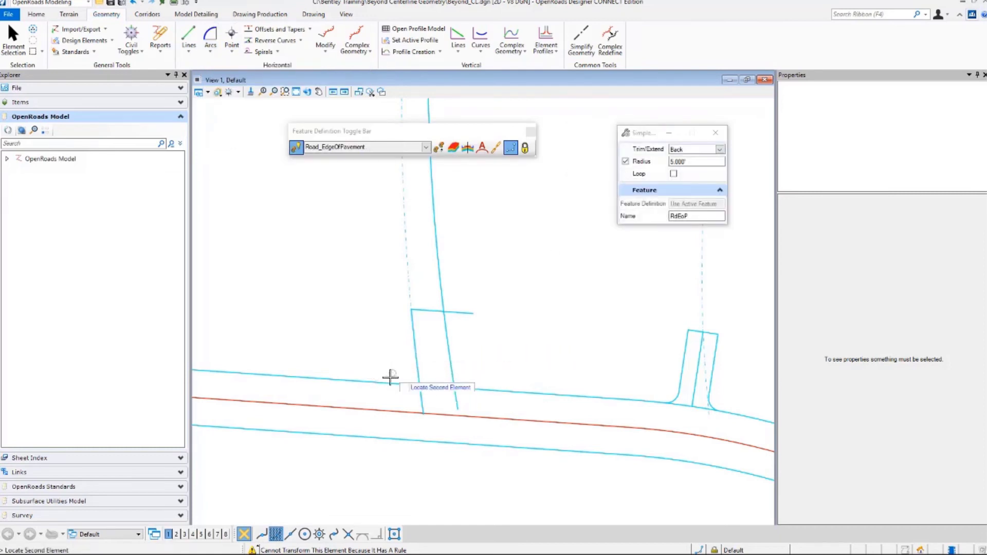
left_click(389, 379)
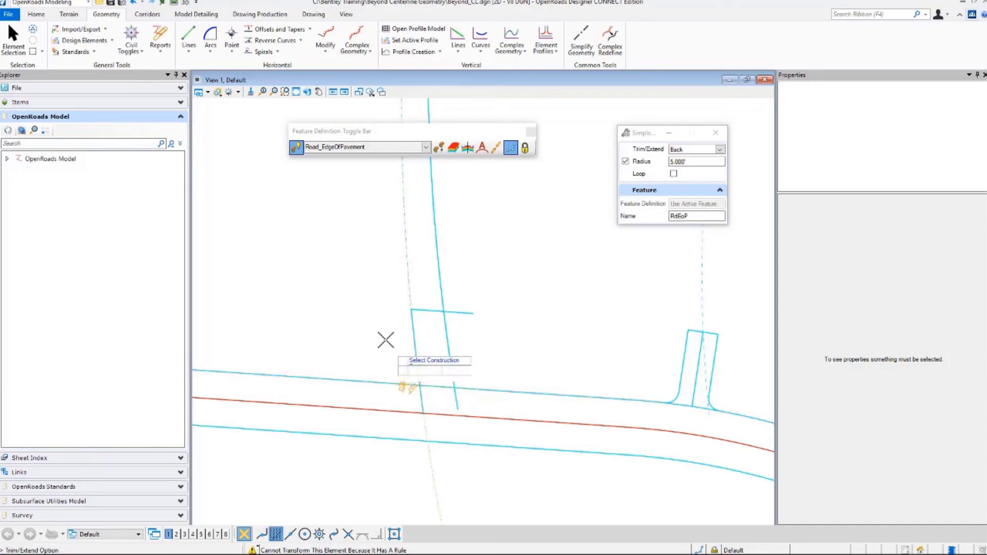
left_click(385, 337)
left_click(385, 335)
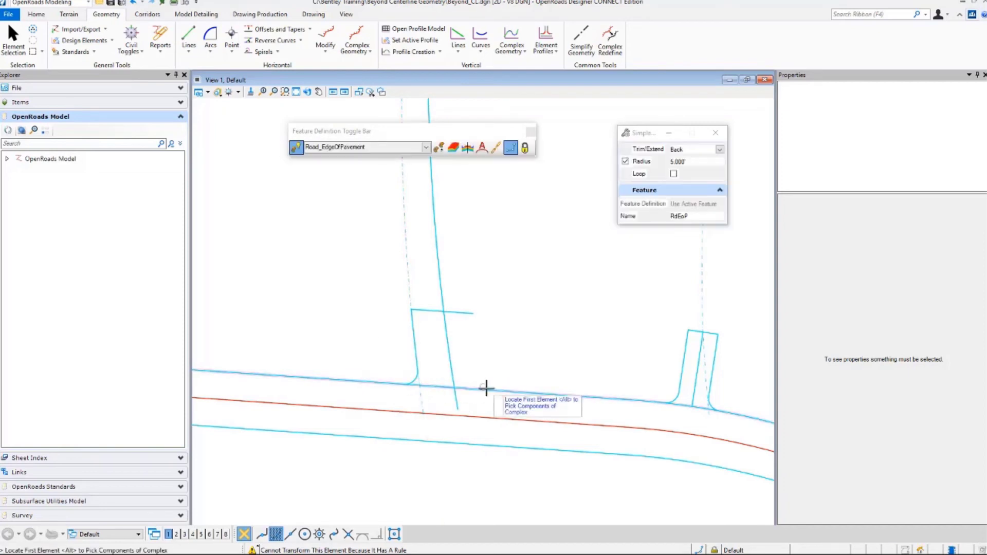
left_click(448, 365)
left_click(449, 365)
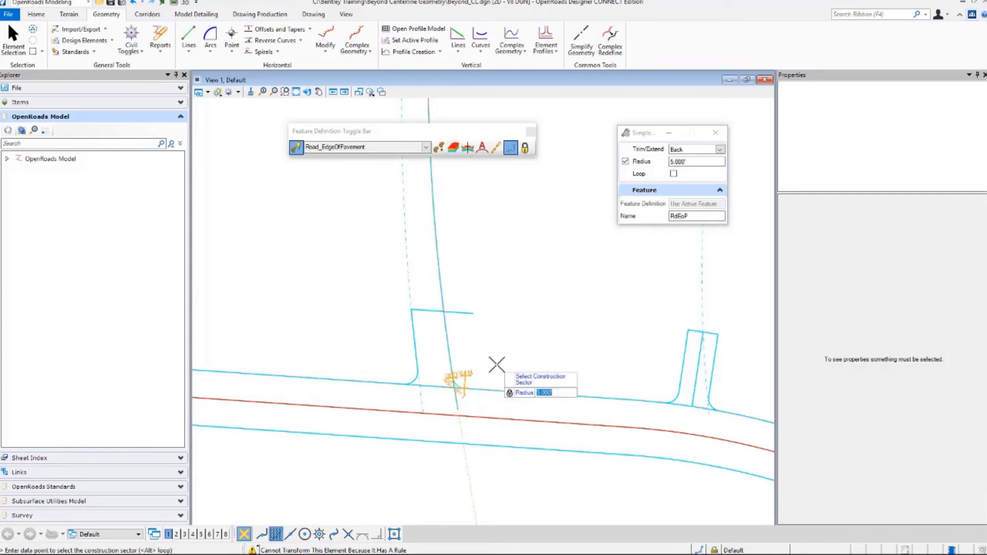
left_click(496, 353)
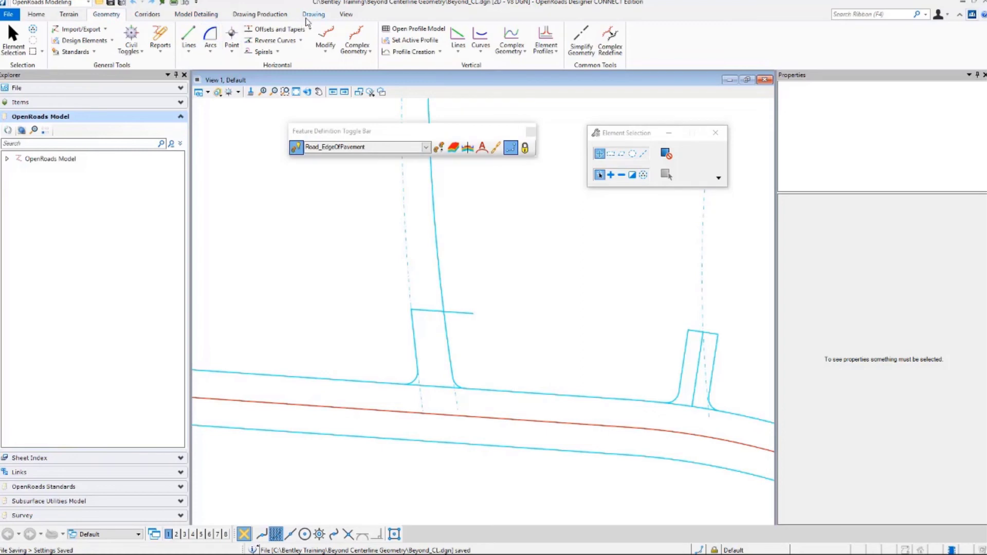
Trim the partial offset line and the driveway's right edge to their intersection to close the driveway's back end.
left_click(313, 13)
left_click(642, 29)
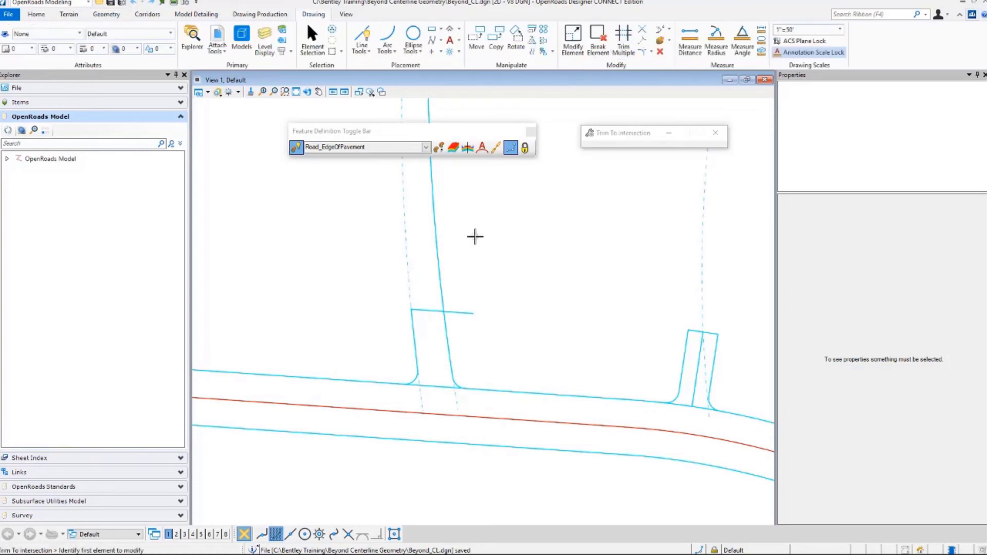
left_click(434, 315)
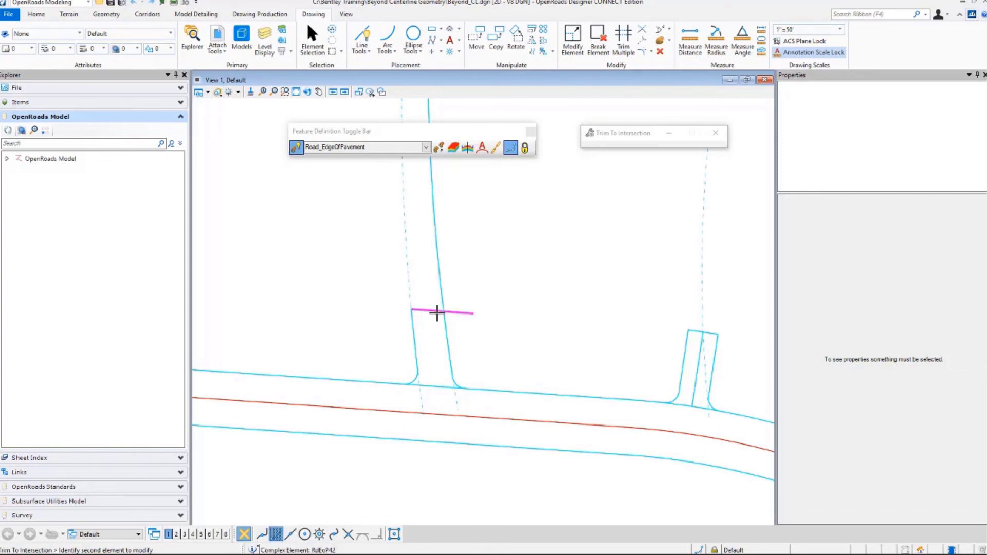
left_click(431, 328)
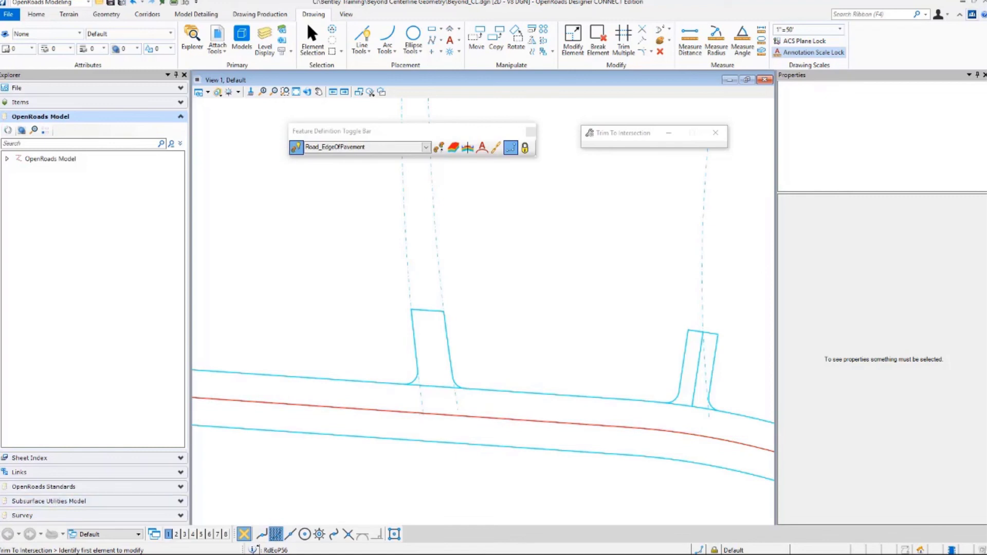
Move the East-WestCt centerline's curve intersection point upward and shift it partway back down, leaving it slightly above its starting location.
scroll(358, 402, "down", 3)
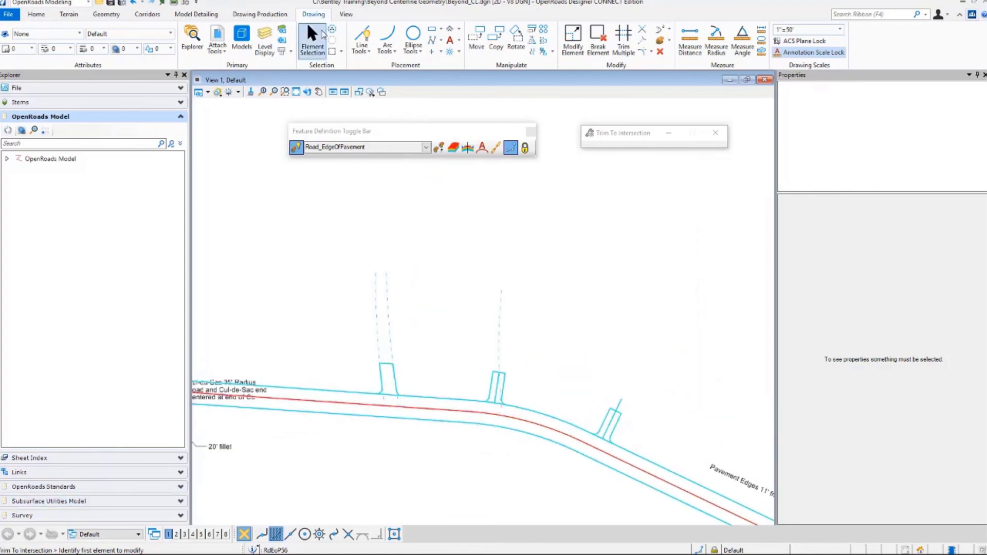
left_click(313, 41)
scroll(379, 329, "up", 2)
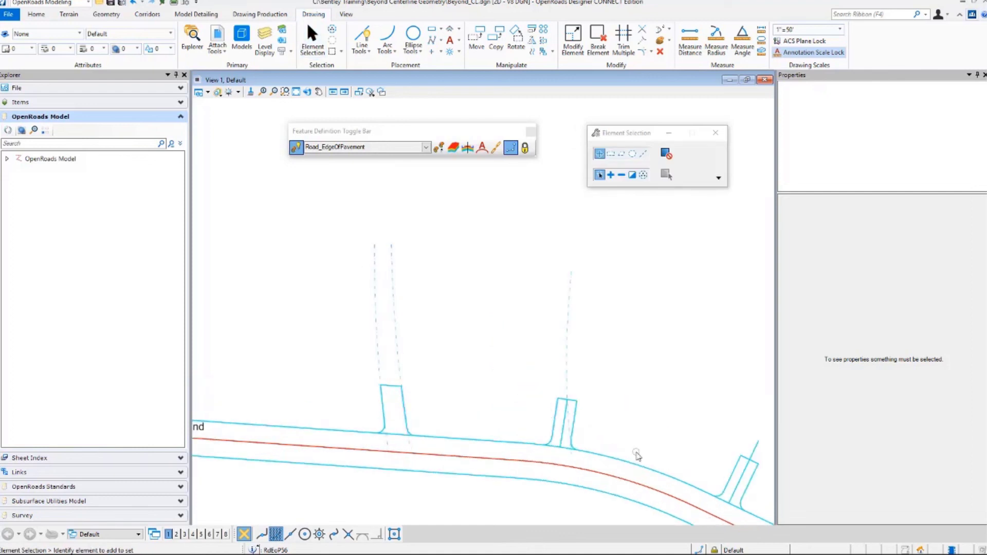
left_click(643, 468)
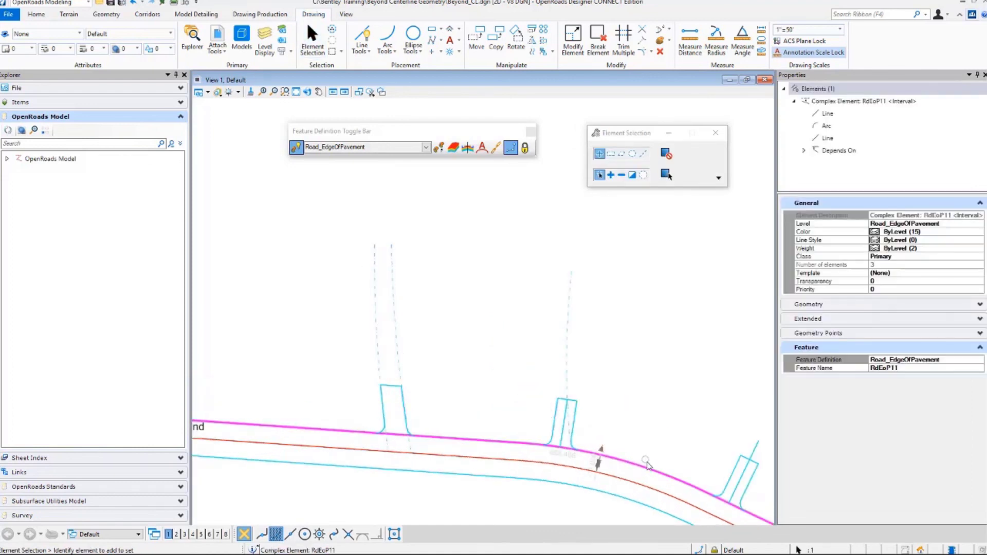
left_click(633, 482)
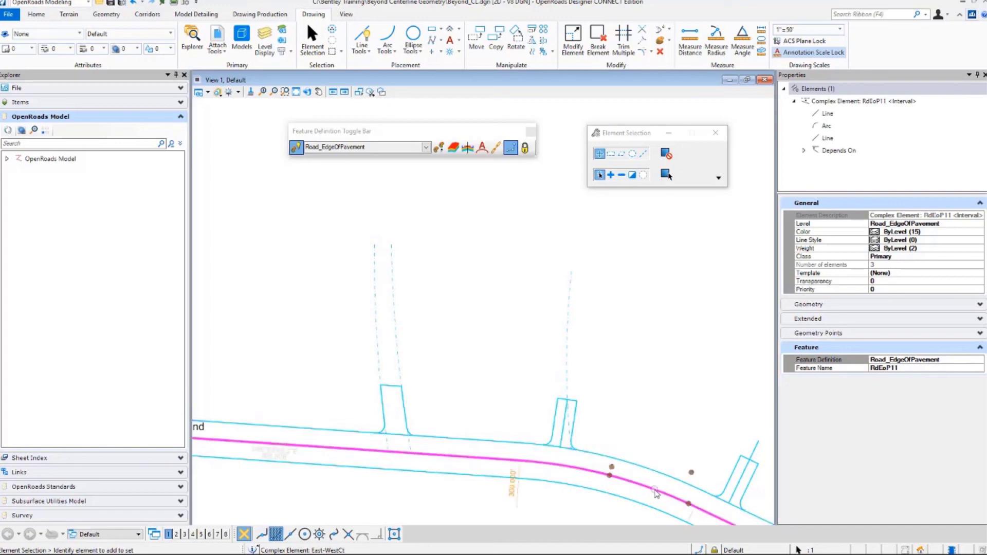
left_click(693, 471)
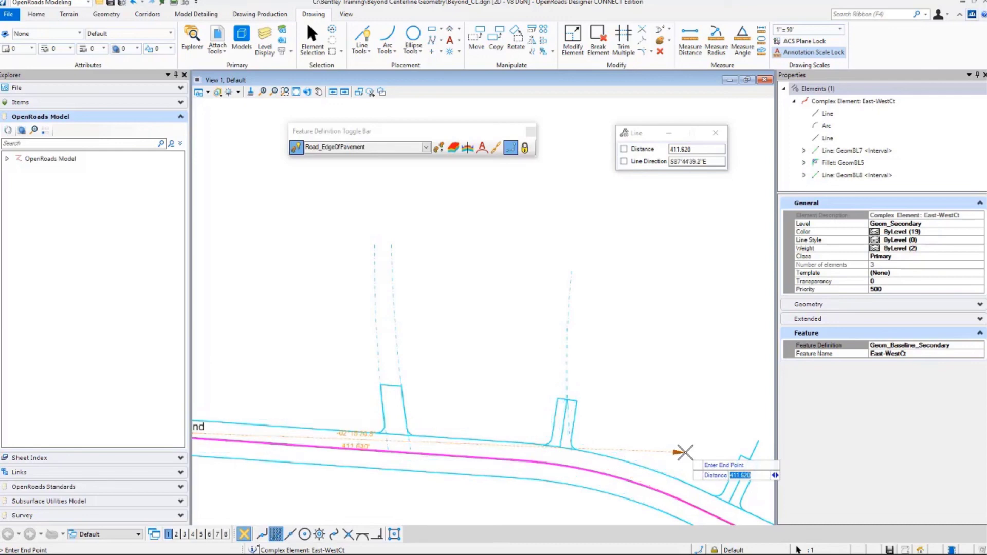
left_click(684, 453)
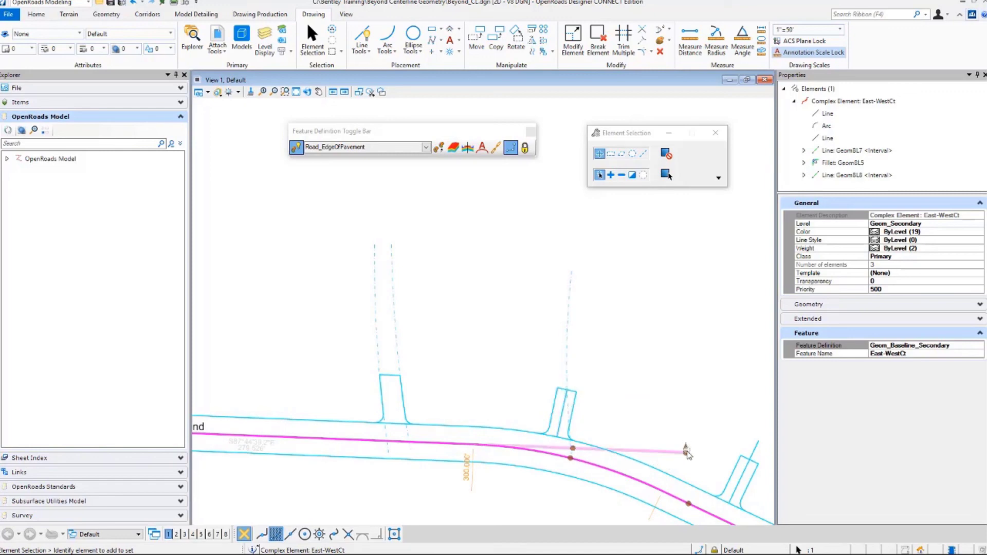
left_click(686, 451)
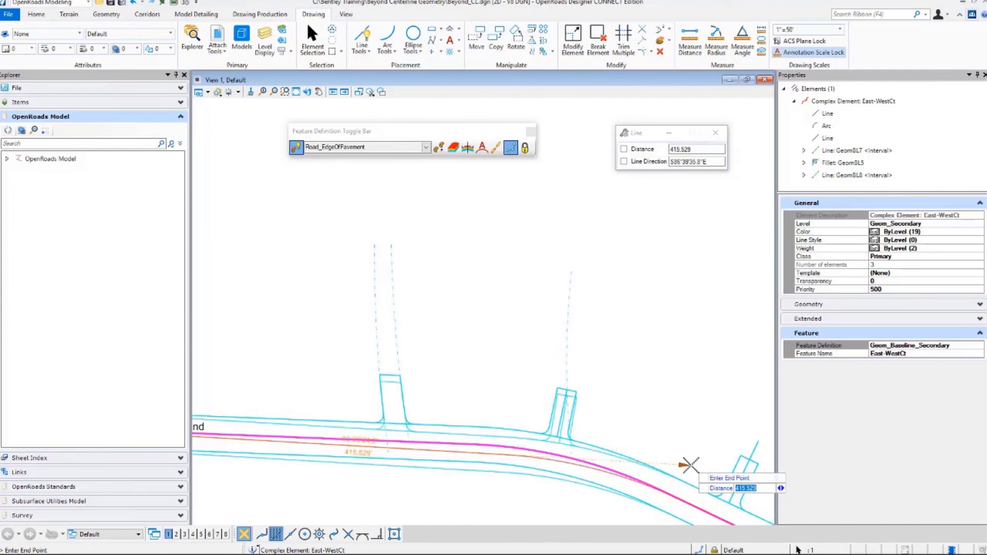
left_click(690, 465)
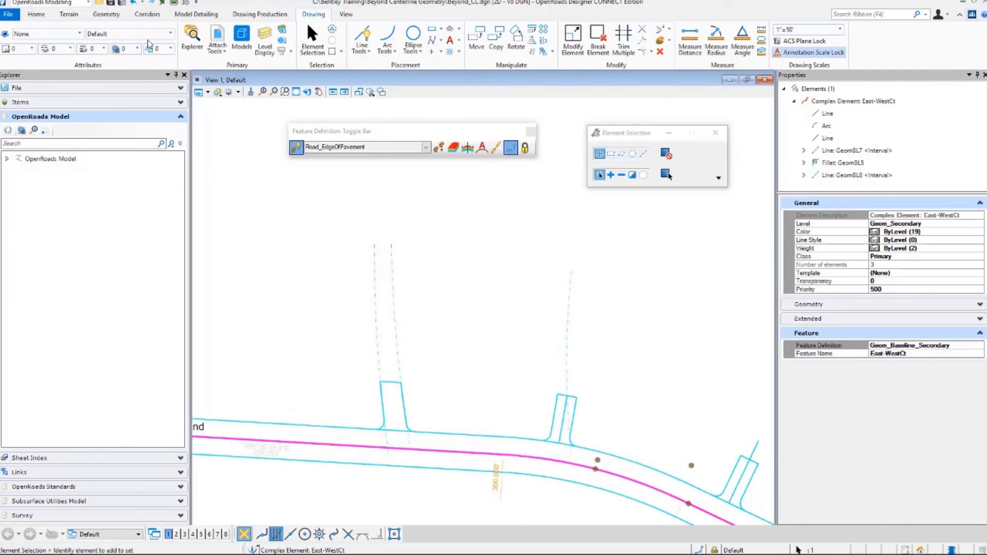